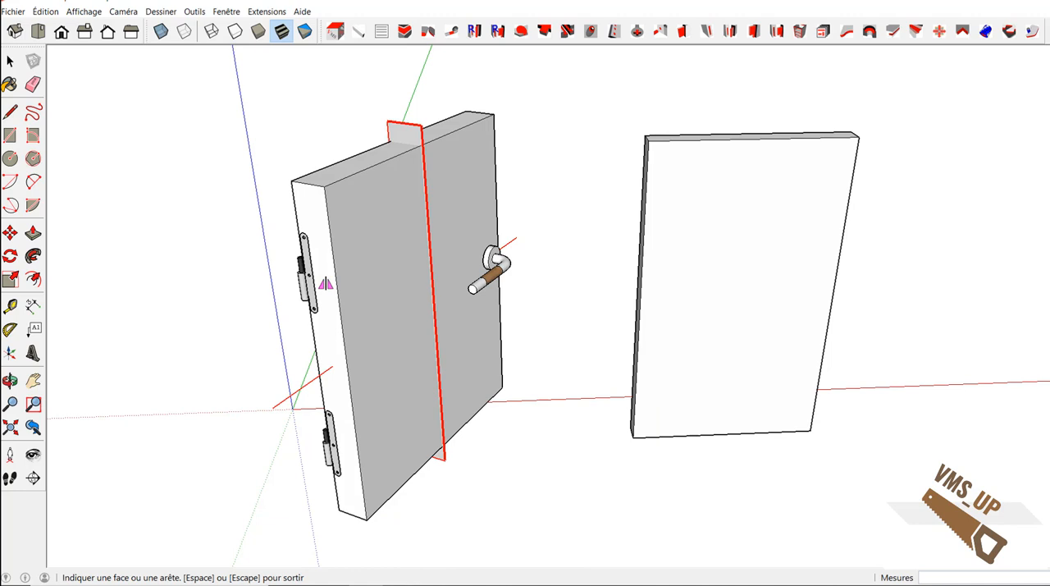
Mirror the door across its vertical middle plane and rotate it 60° about its near vertical edge.
click(326, 283)
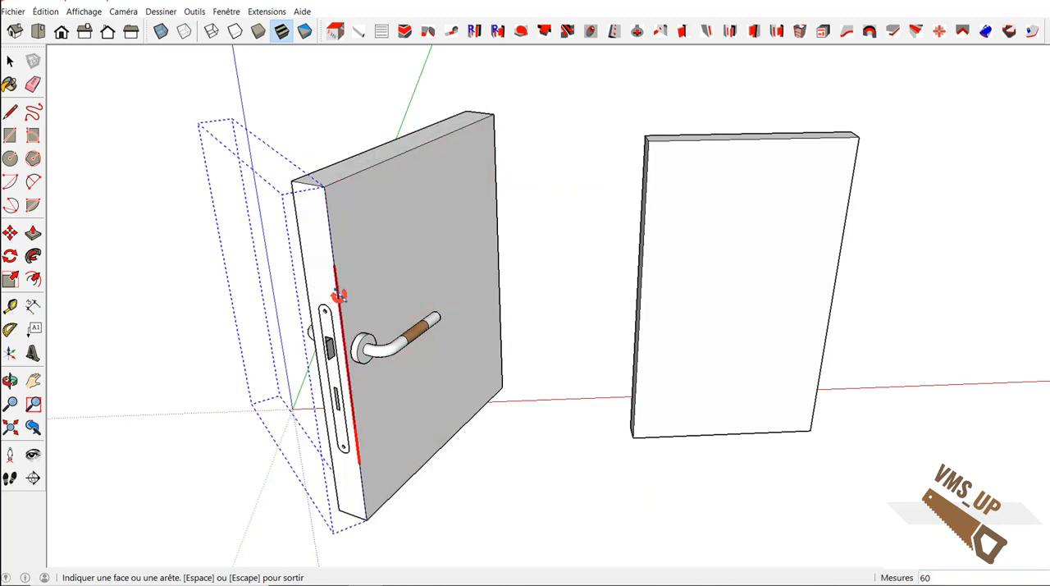
click(339, 296)
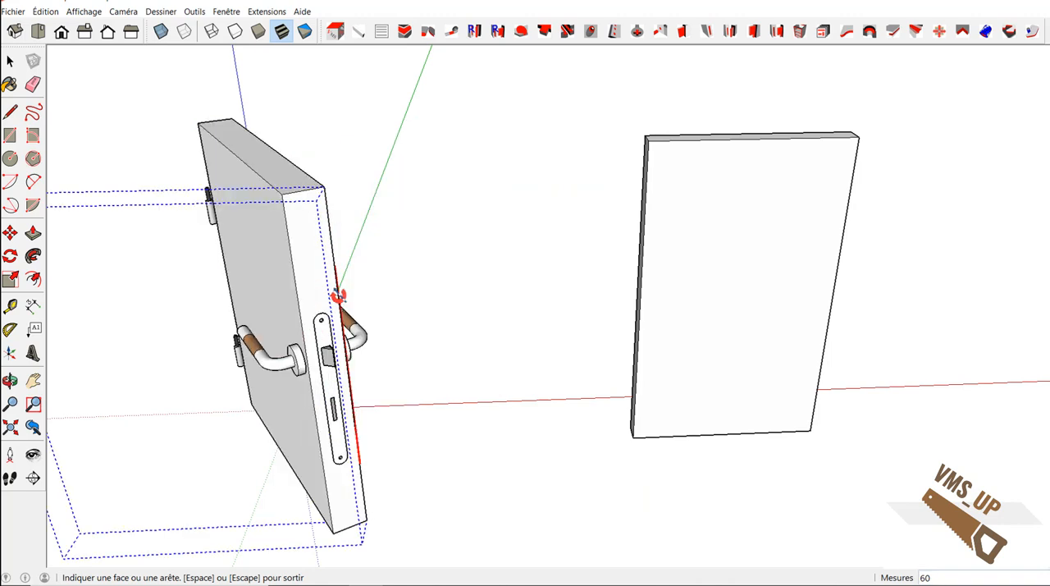
key(space)
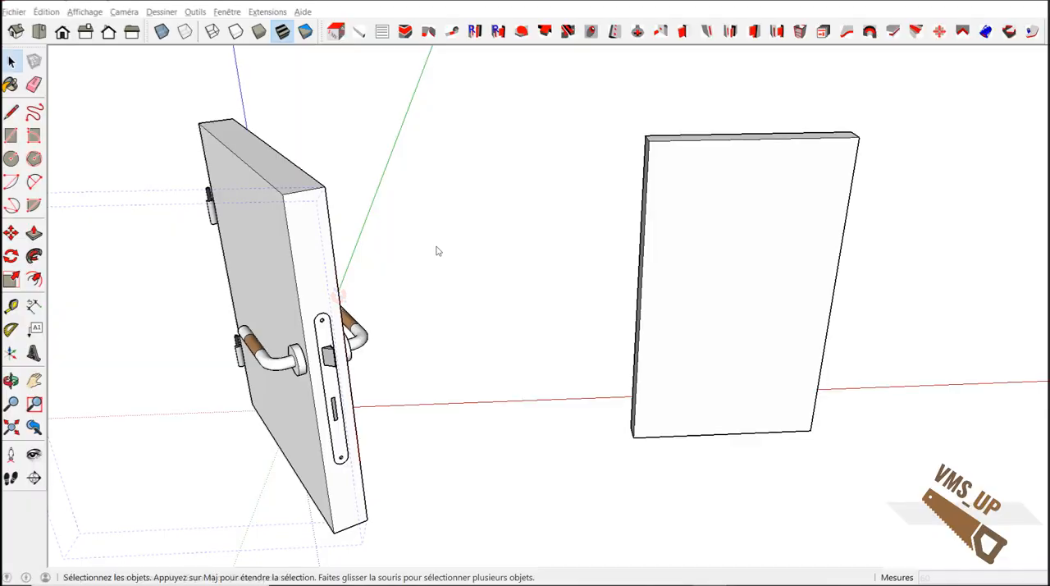
click(428, 31)
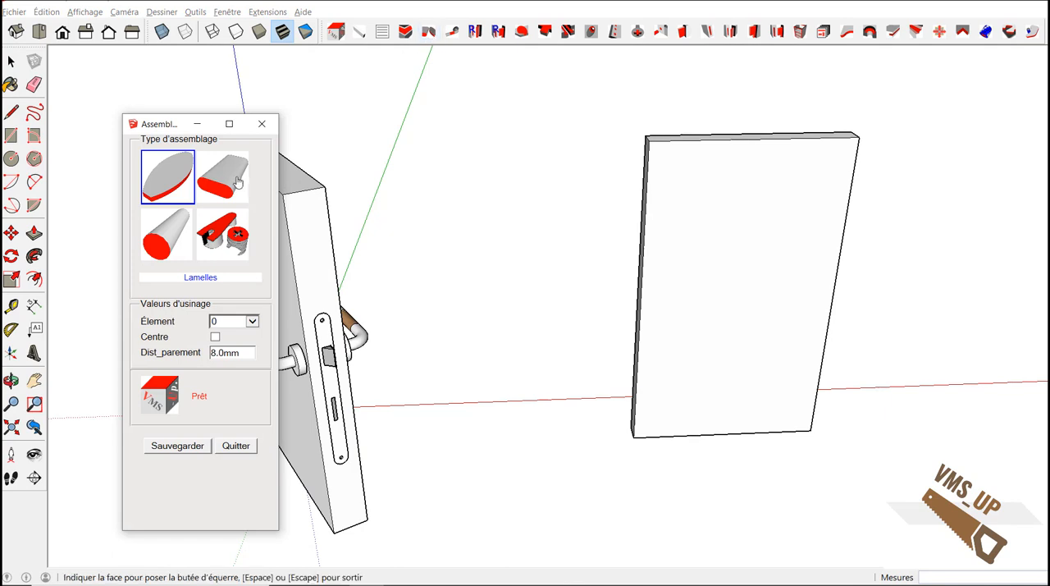
click(745, 239)
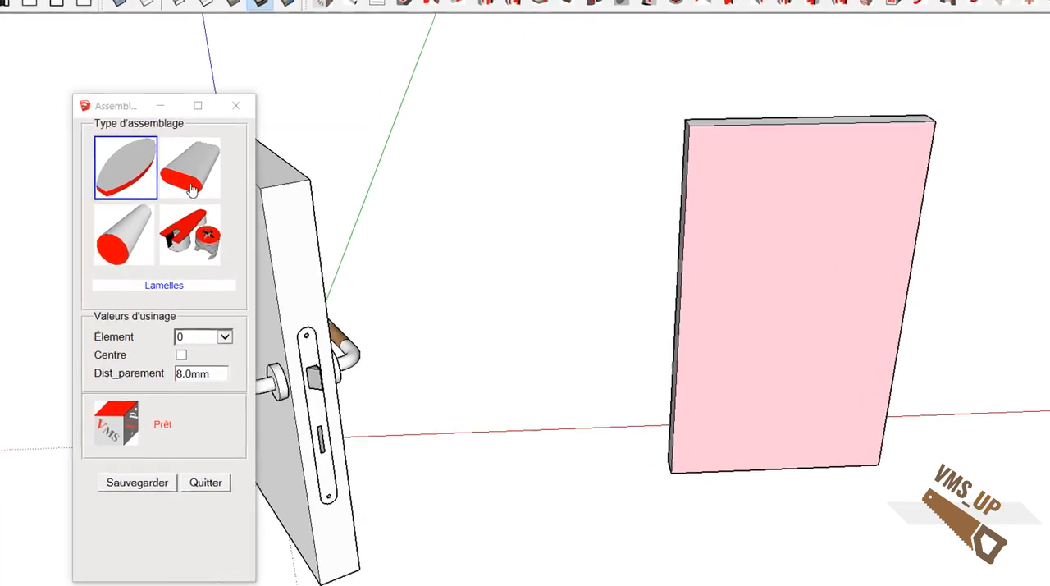
click(226, 189)
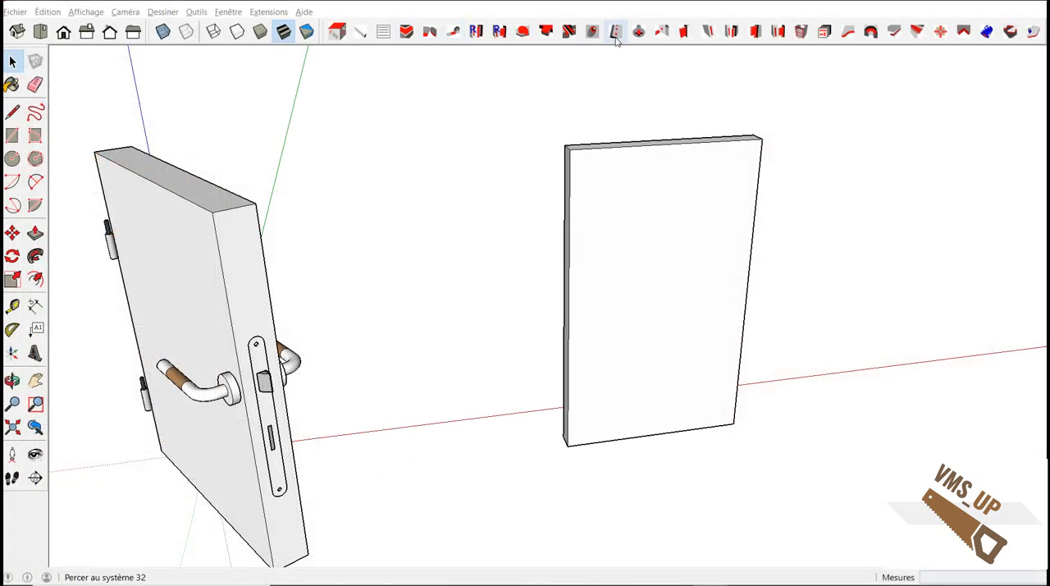
Drill a System 32 row of holes in the panel's front face along its right-hand vertical edge.
click(616, 33)
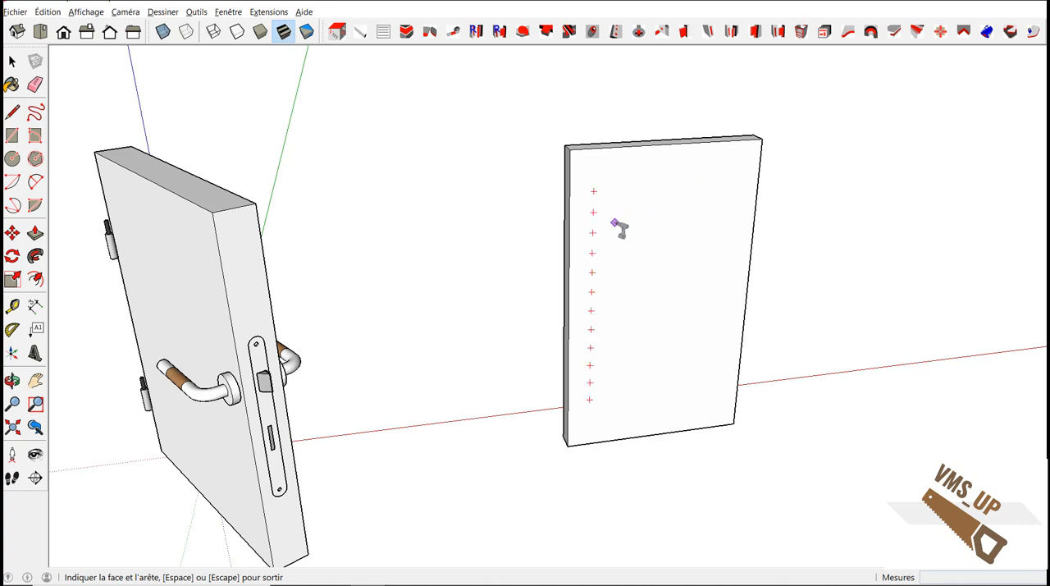
key(Tab)
key(Tab)
key(Tab)
key(Tab)
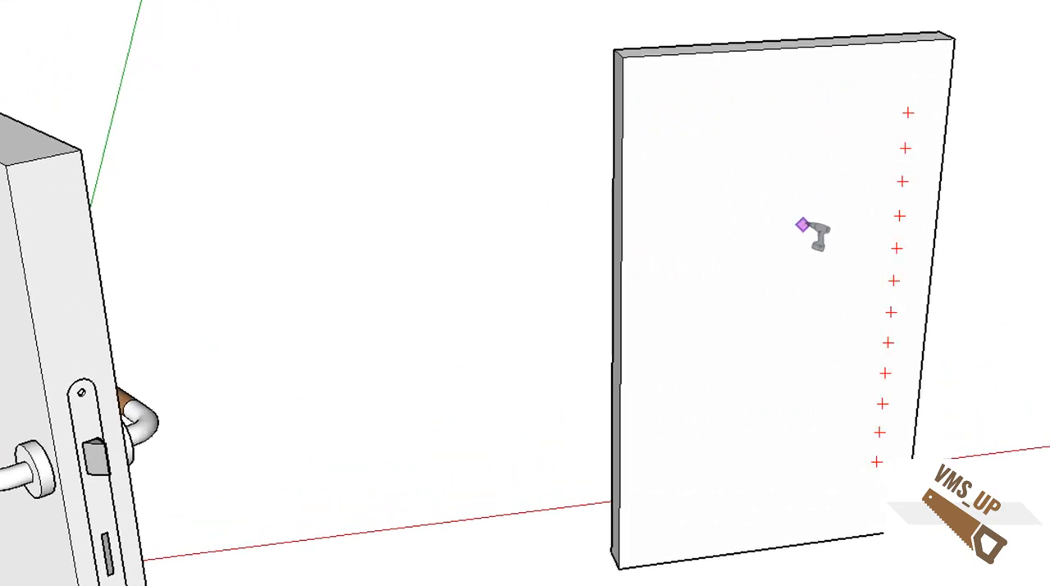
click(804, 223)
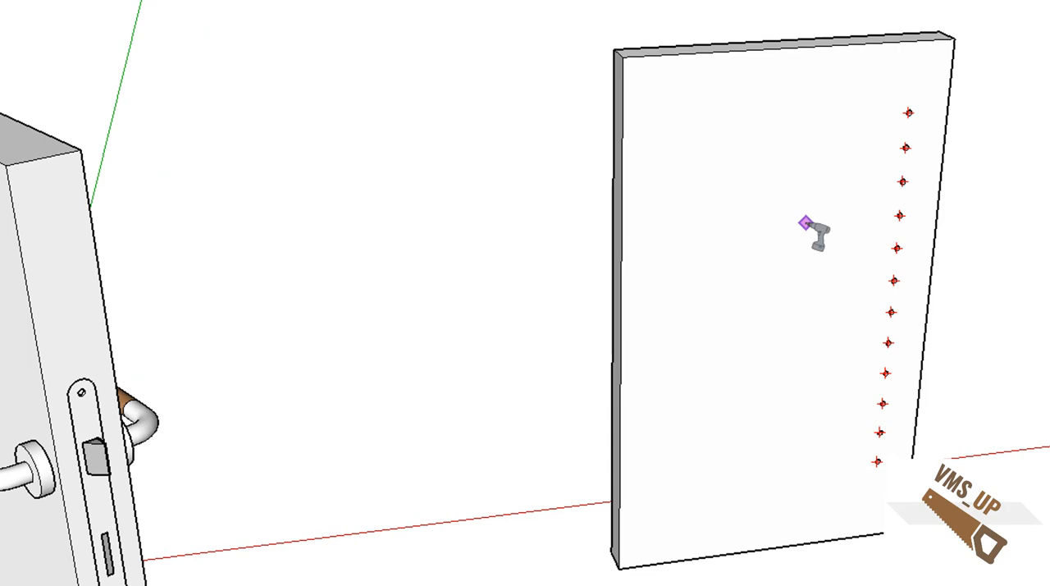
Set the System 32 start distance (Debut X) to 128 and drill a second row along the panel's left-hand edge.
right_click(805, 223)
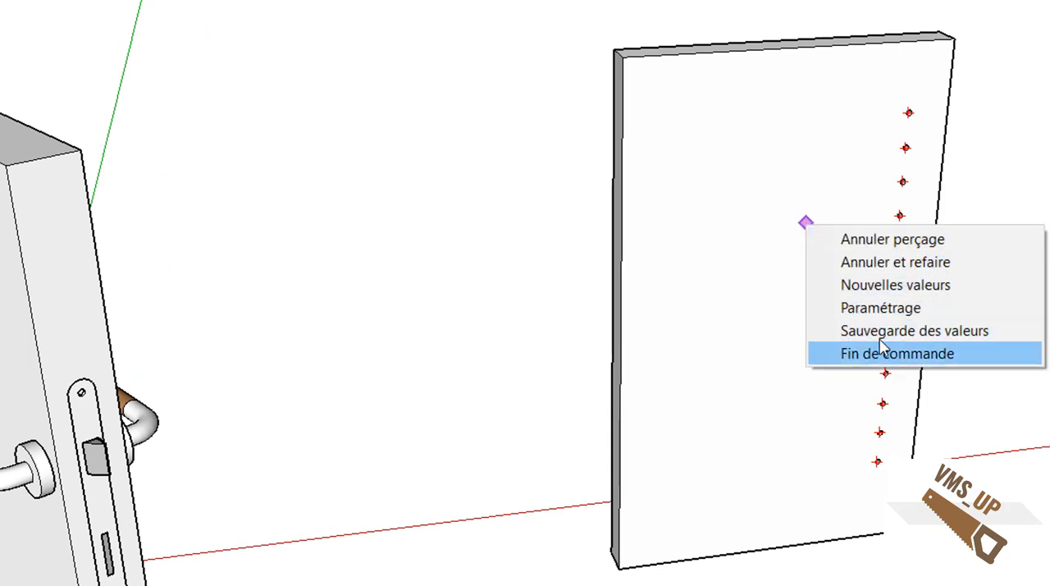
click(856, 286)
click(641, 214)
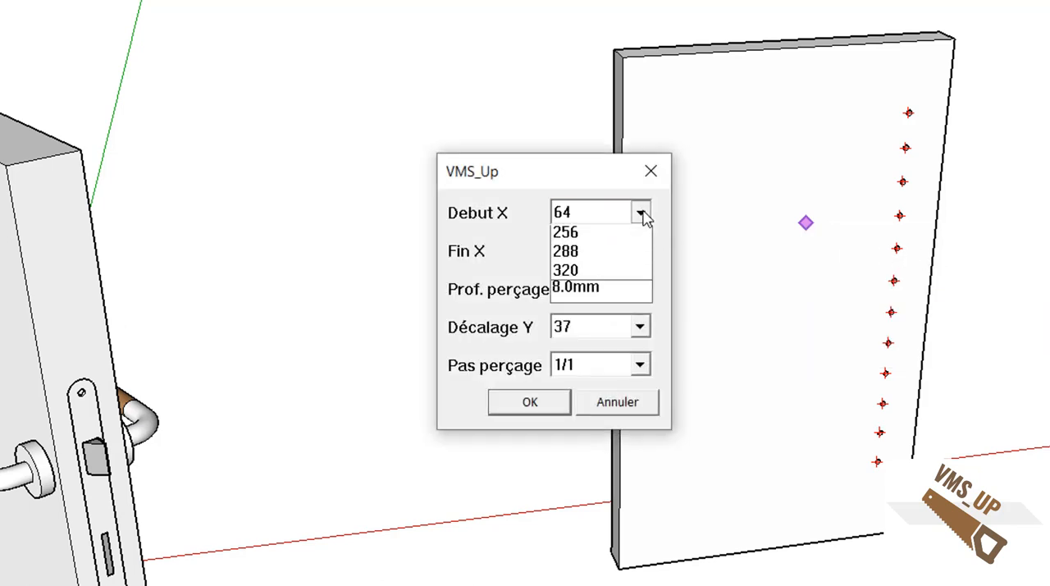
click(601, 294)
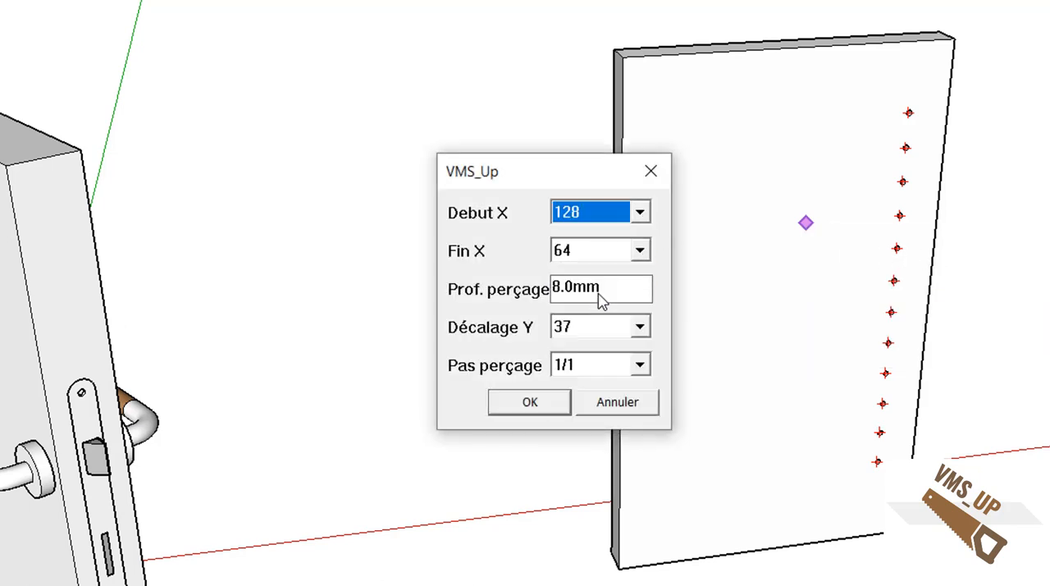
click(533, 405)
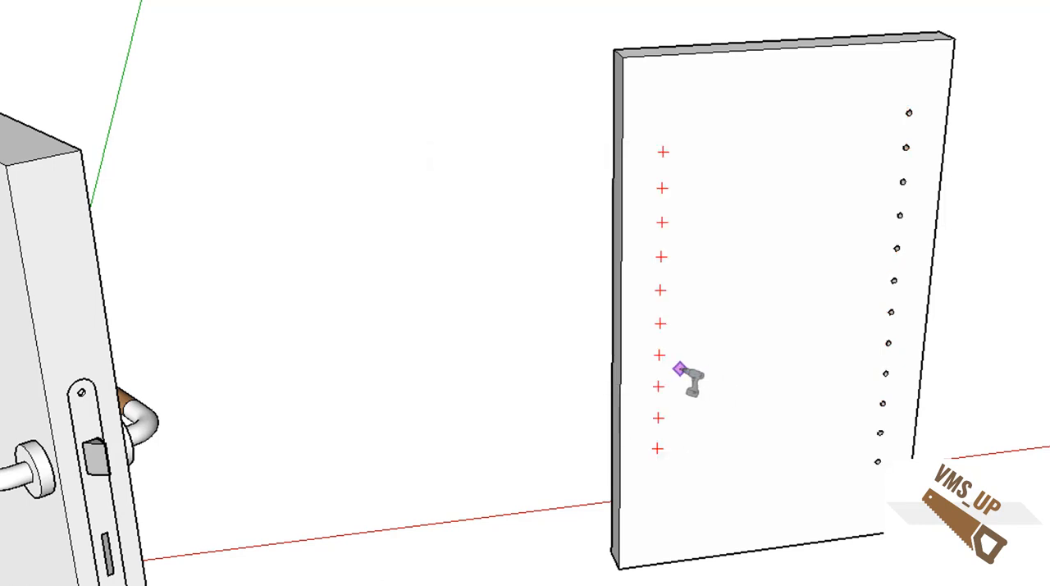
middle_drag(680, 368, 665, 160)
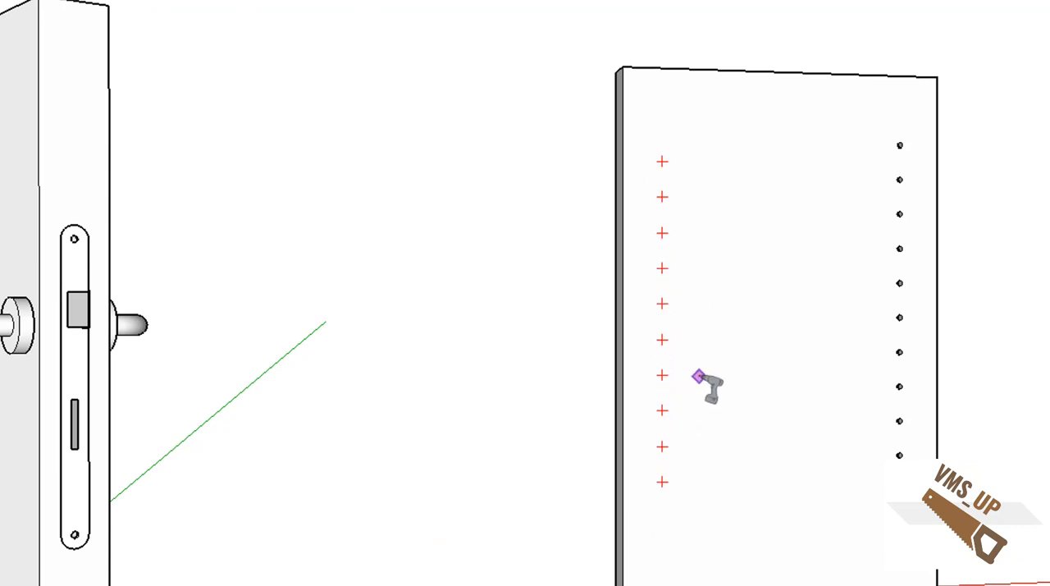
click(698, 376)
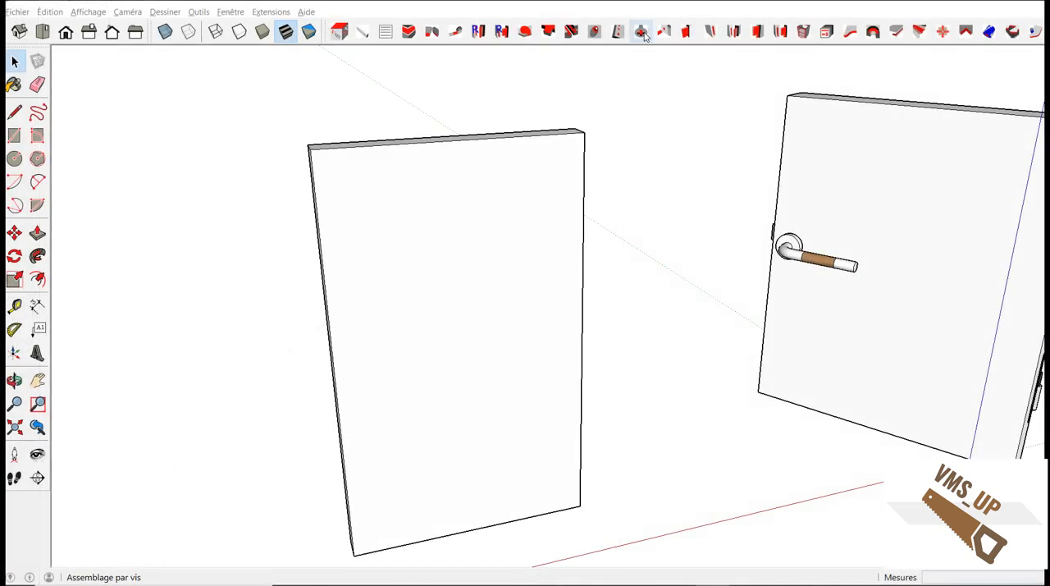
Insert two screws in the blank panel's face, one above the other, close to its left vertical edge.
click(642, 32)
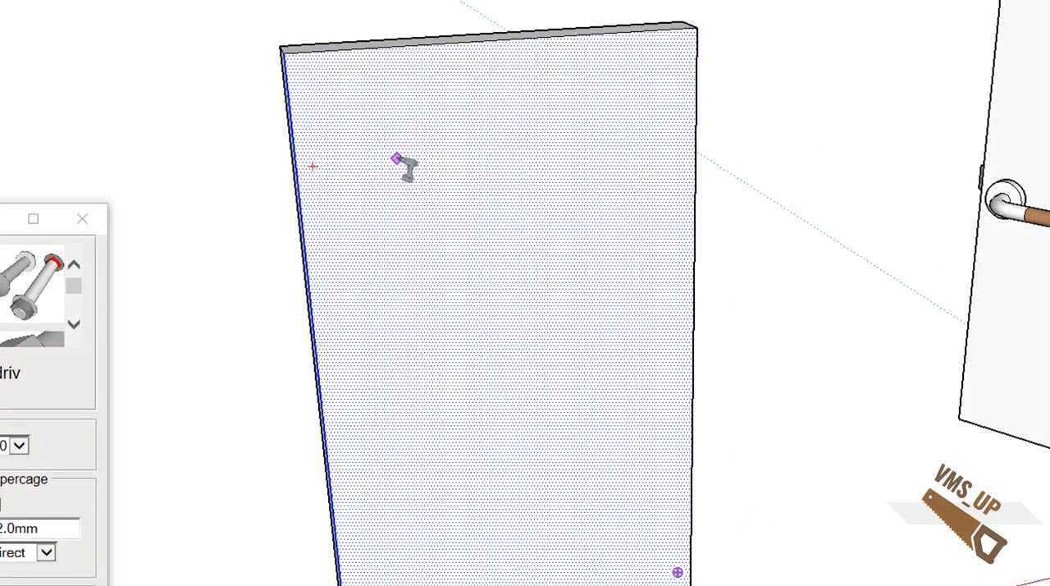
click(394, 188)
click(413, 397)
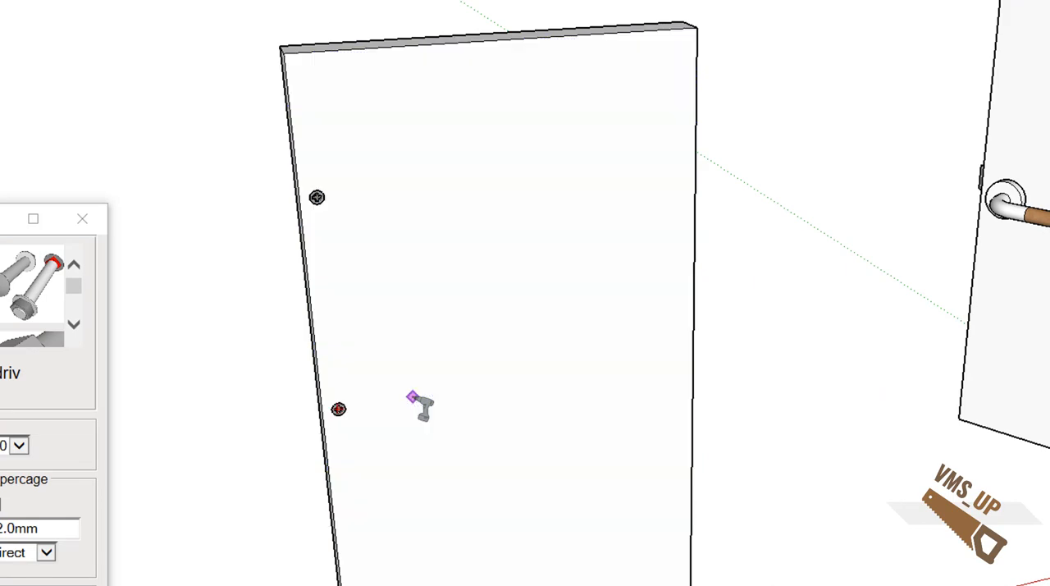
Increase the screw's distance from the edge and insert a third screw at a height between the first two.
double_click(39, 528)
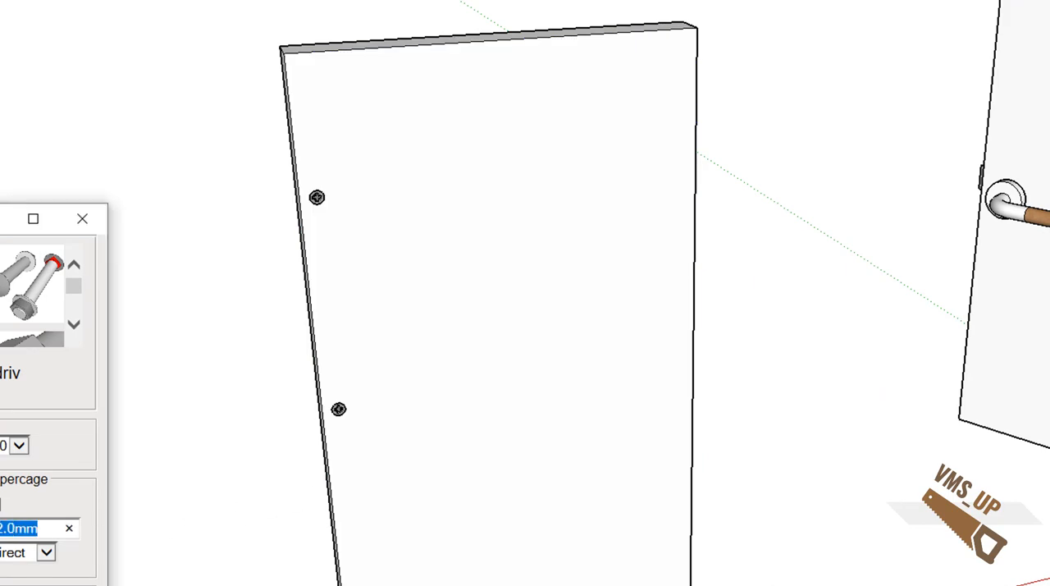
key(BackSpace)
key(Tab)
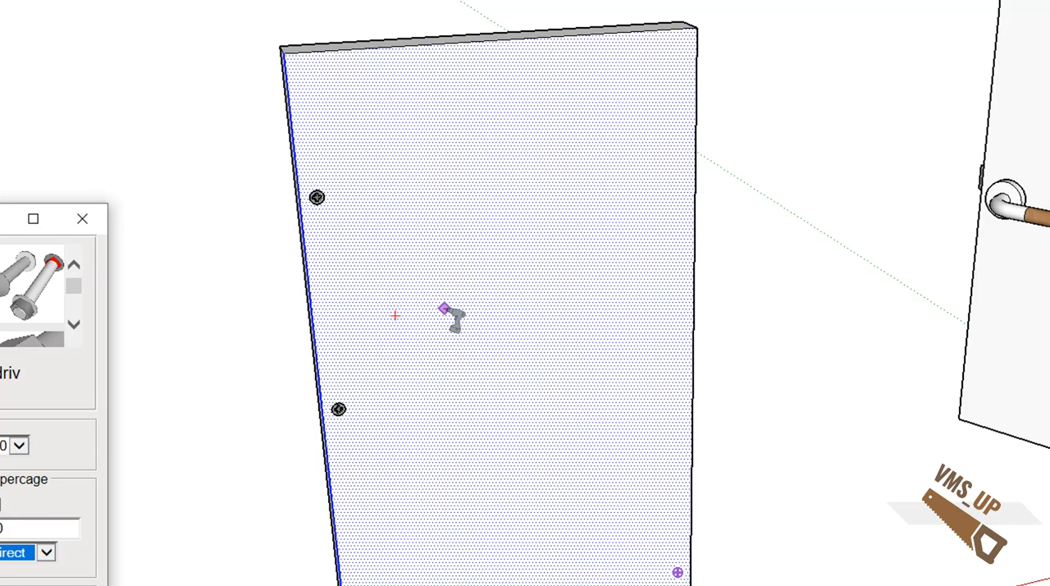
click(447, 306)
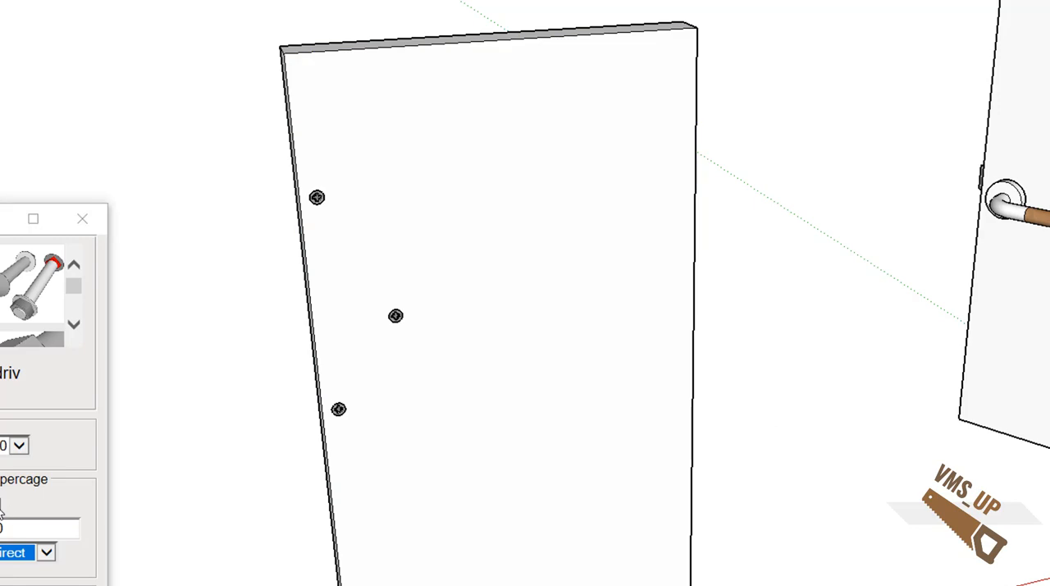
Switch the screw placement to free positioning and insert a fourth screw near the middle of the panel face.
click(3, 509)
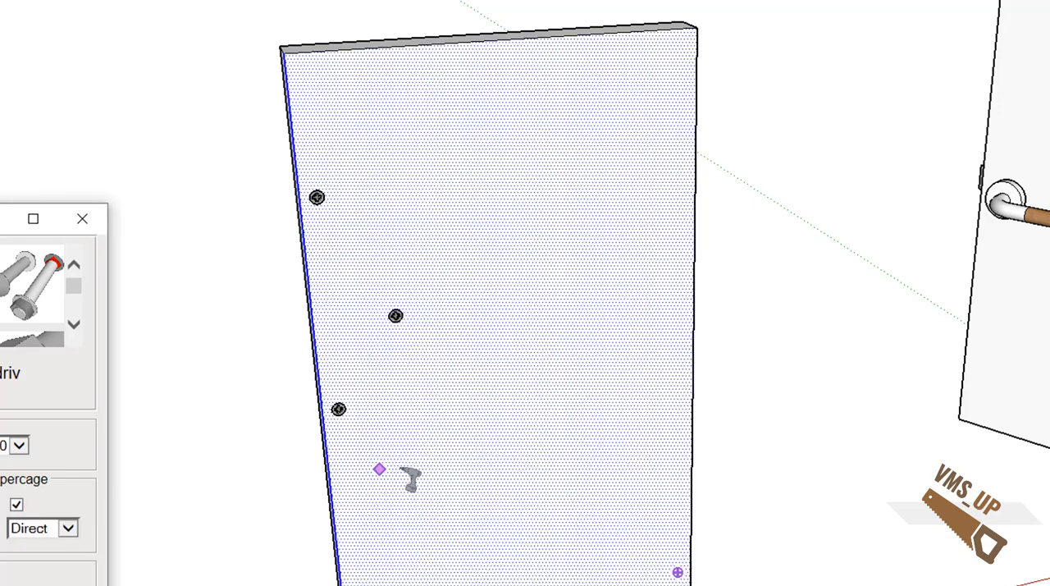
click(512, 318)
middle_drag(548, 414, 427, 451)
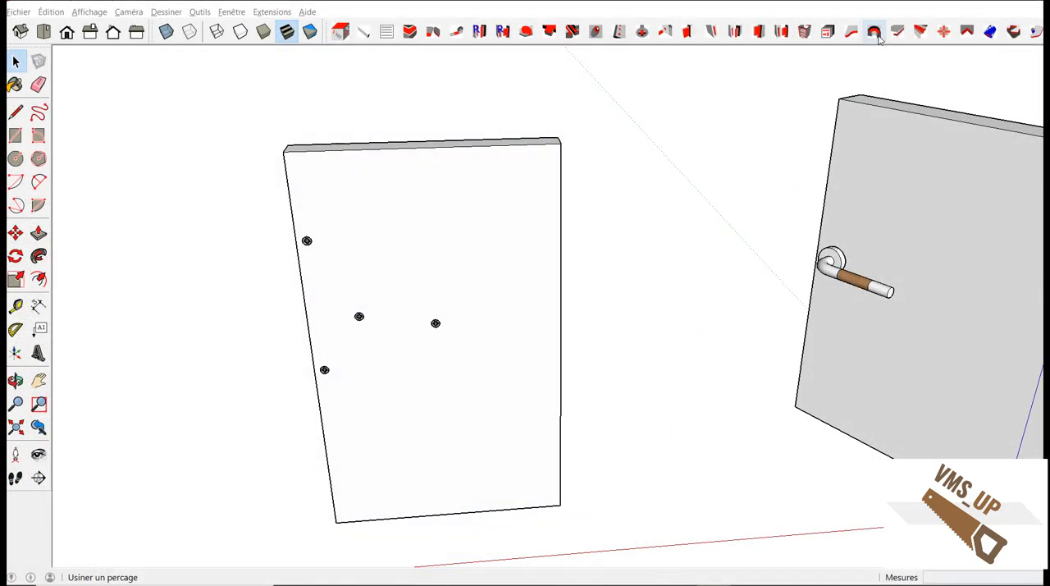
Configure the hole drilling (Percage) with Lamage set to Oui and Lamage_premier set to Oui.
click(874, 33)
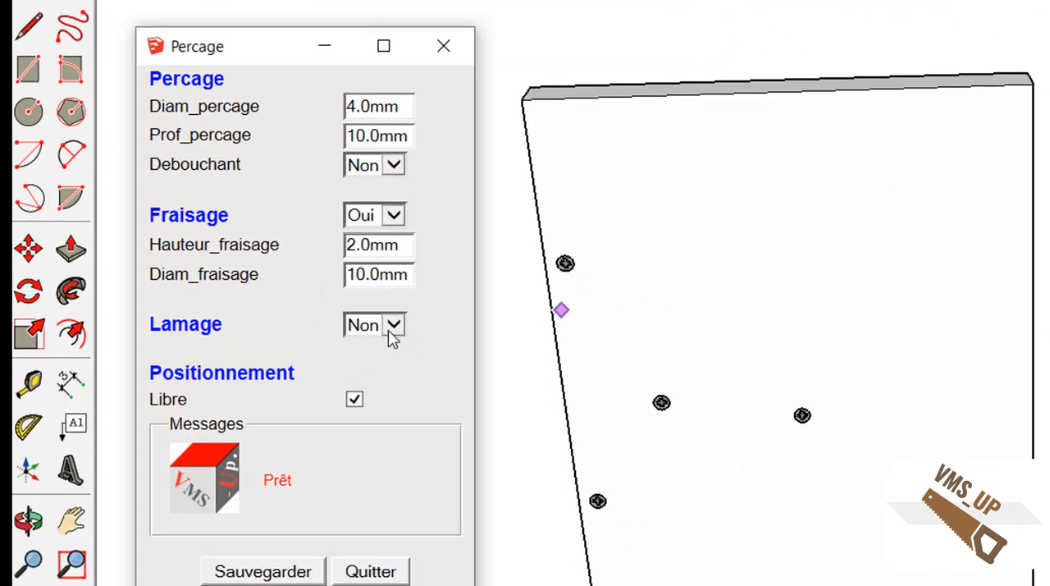
click(391, 335)
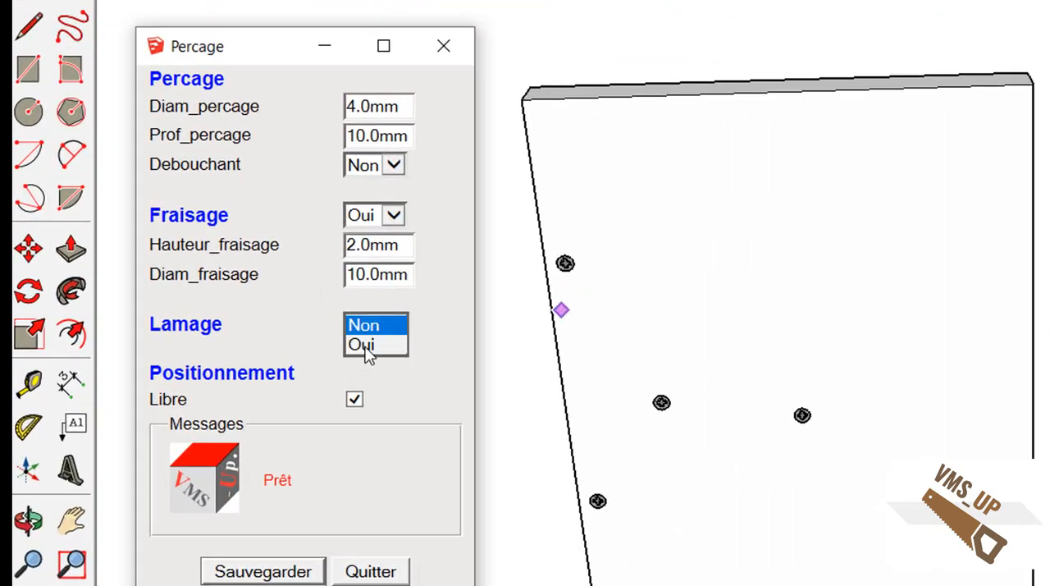
click(366, 348)
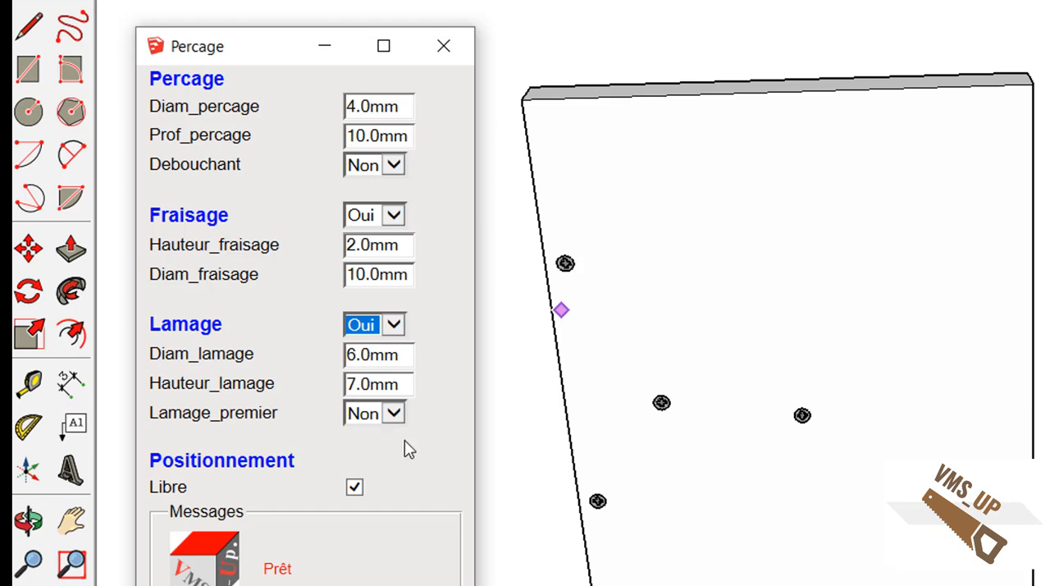
click(396, 416)
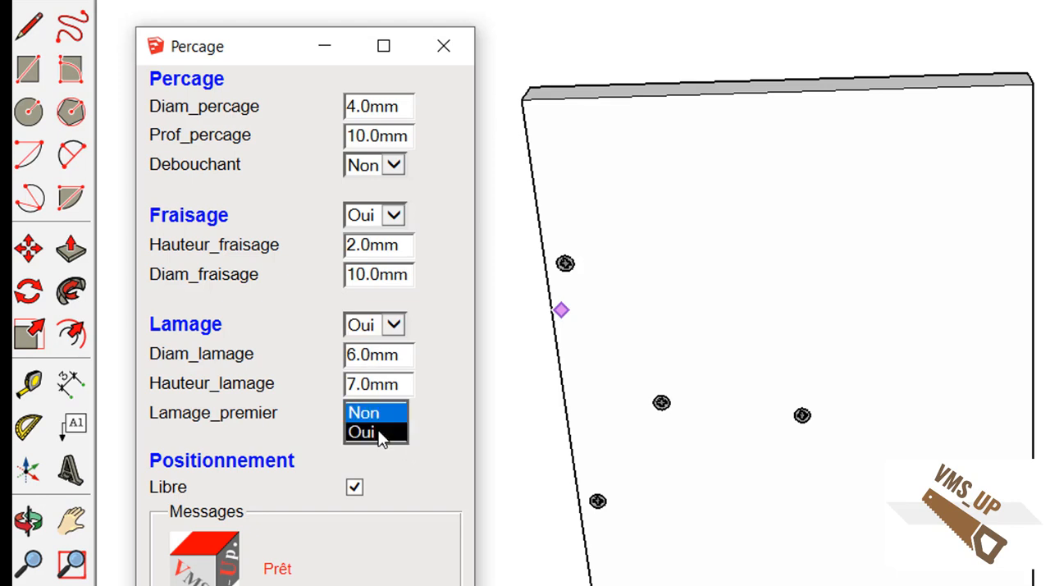
click(384, 430)
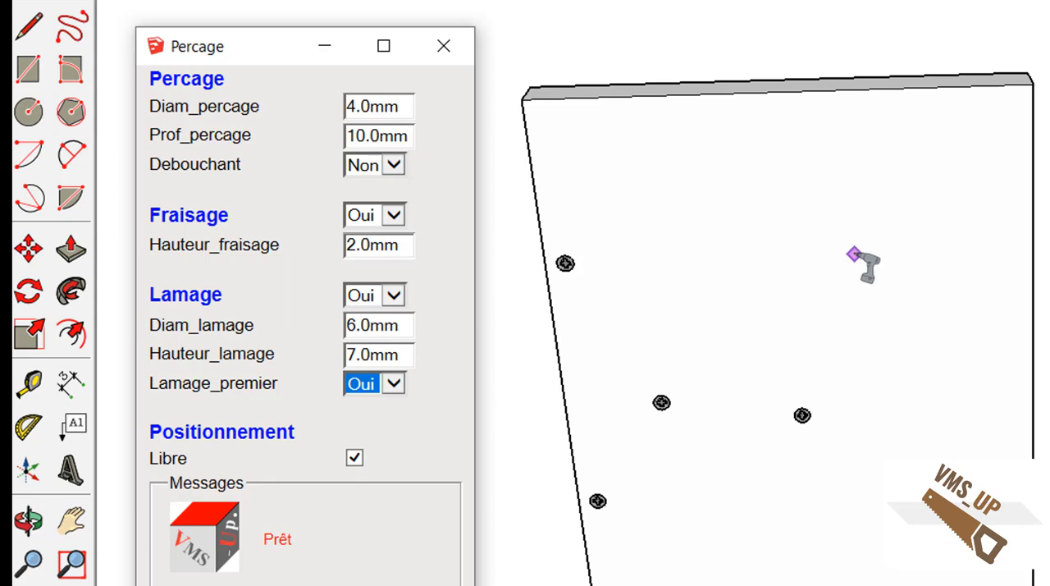
Drill a freely placed 4 mm hole with counterbore and countersink in the upper part of the panel face.
click(856, 252)
mouse_move(856, 251)
middle_down()
mouse_move(839, 325)
mouse_move(876, 281)
middle_up()
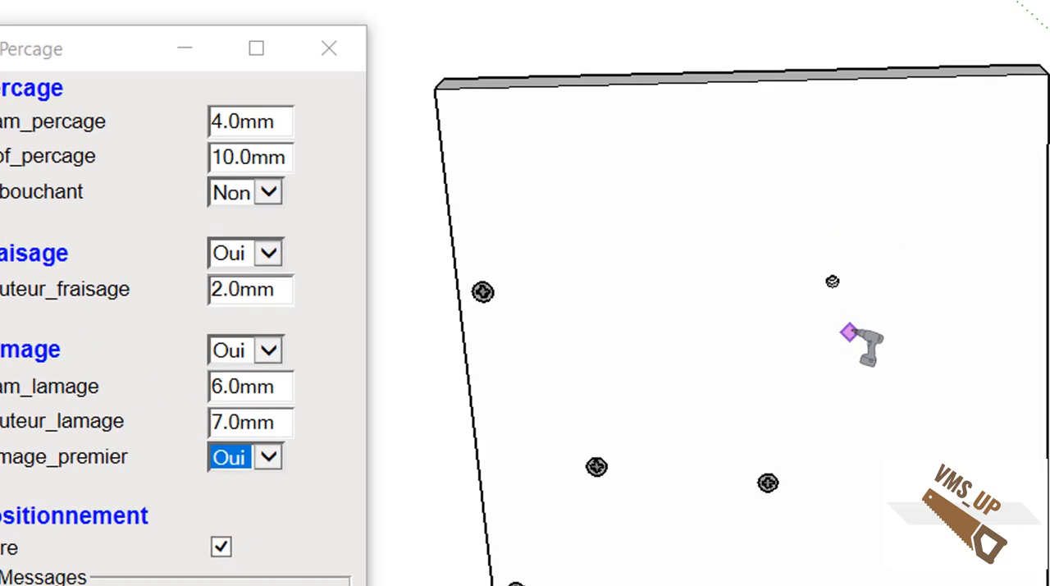
scroll(854, 331, up, 3)
middle_drag(854, 330, 703, 197)
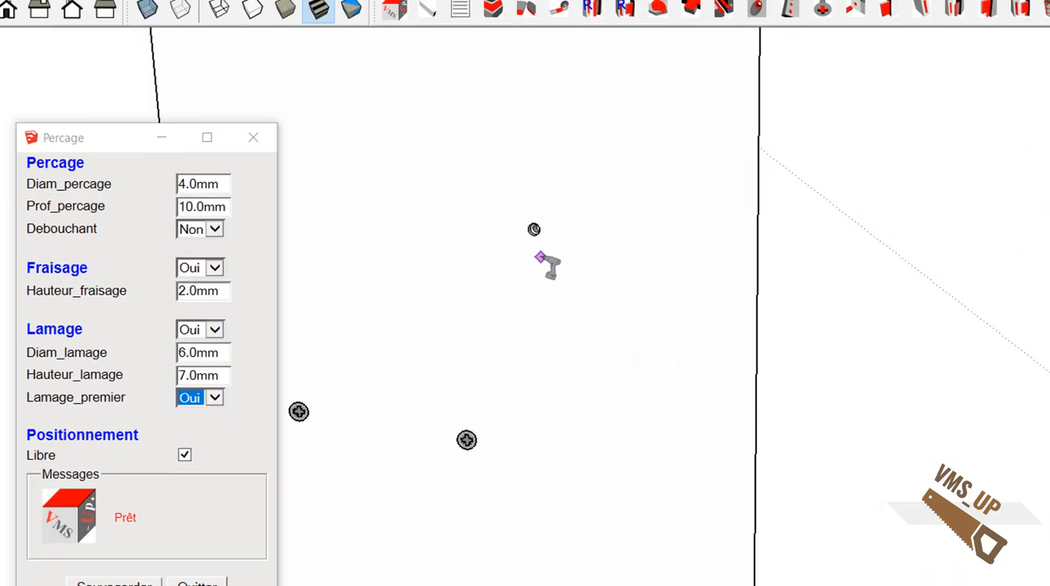
middle_drag(550, 265, 600, 386)
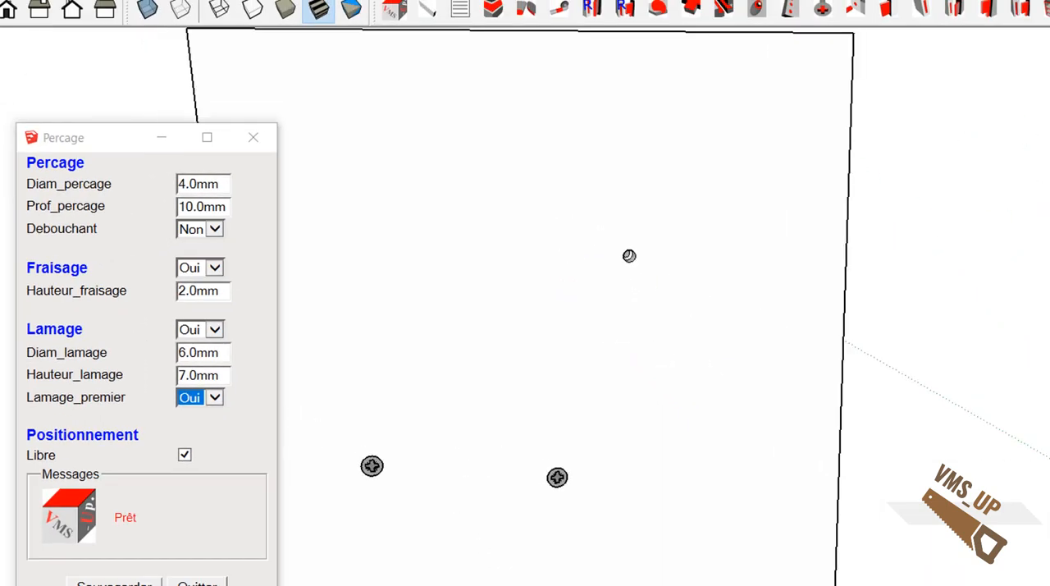
Turn off free positioning, set Distance_arête to 60 mm, and drill a hole at that distance from the panel's upper edge.
click(184, 454)
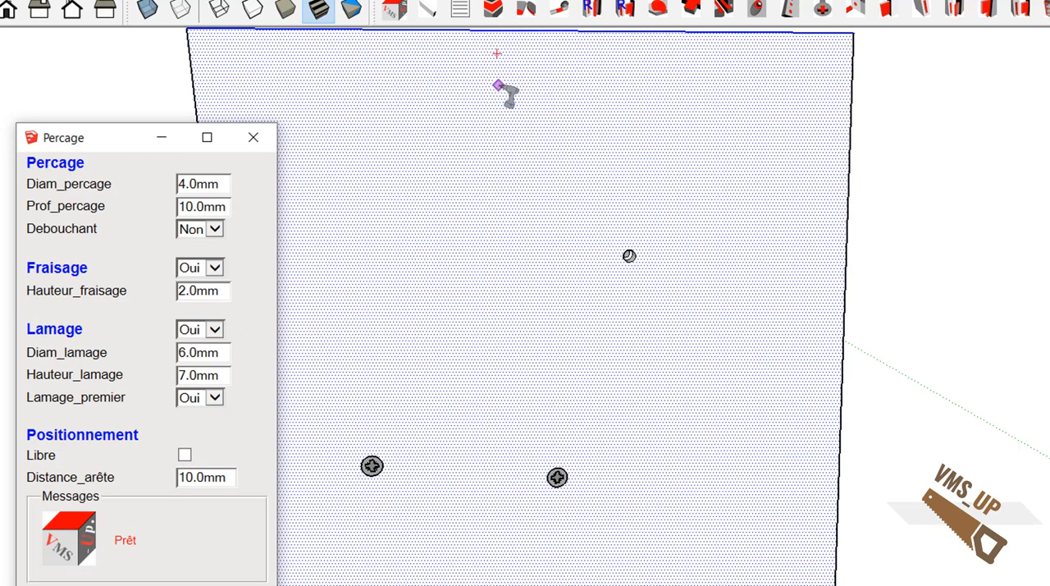
drag(230, 477, 182, 479)
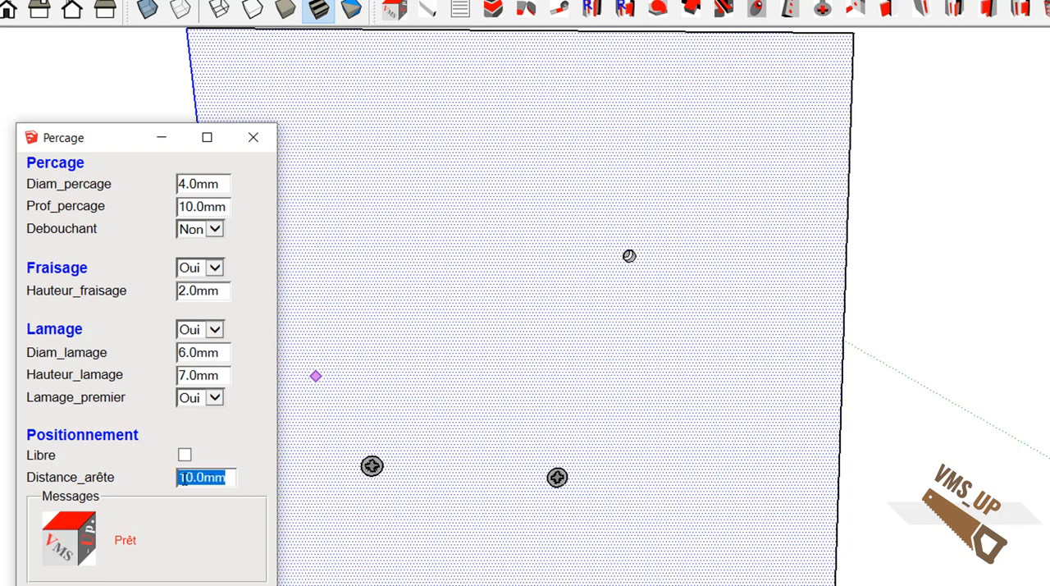
text(60)
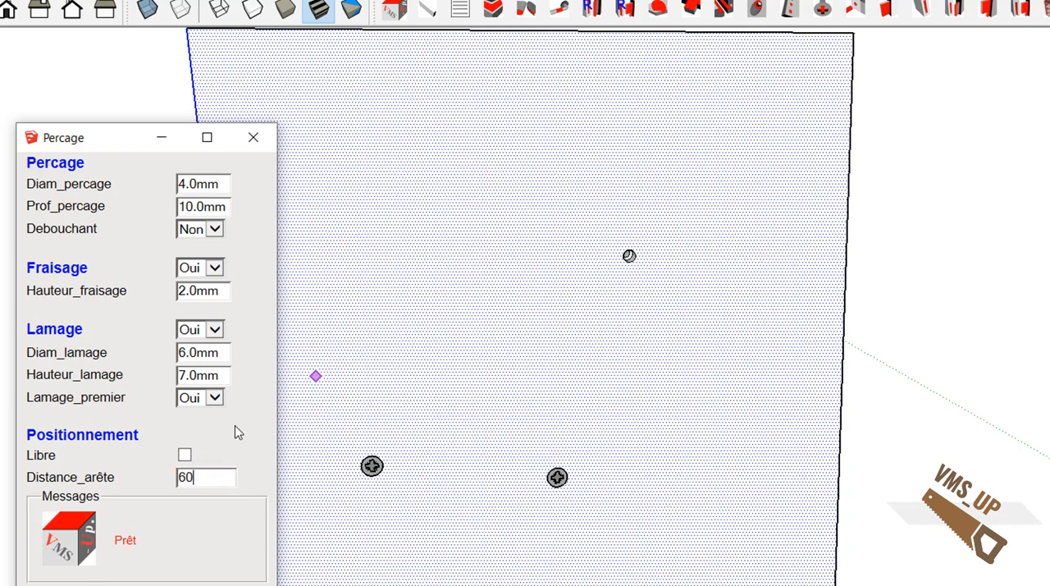
key(Return)
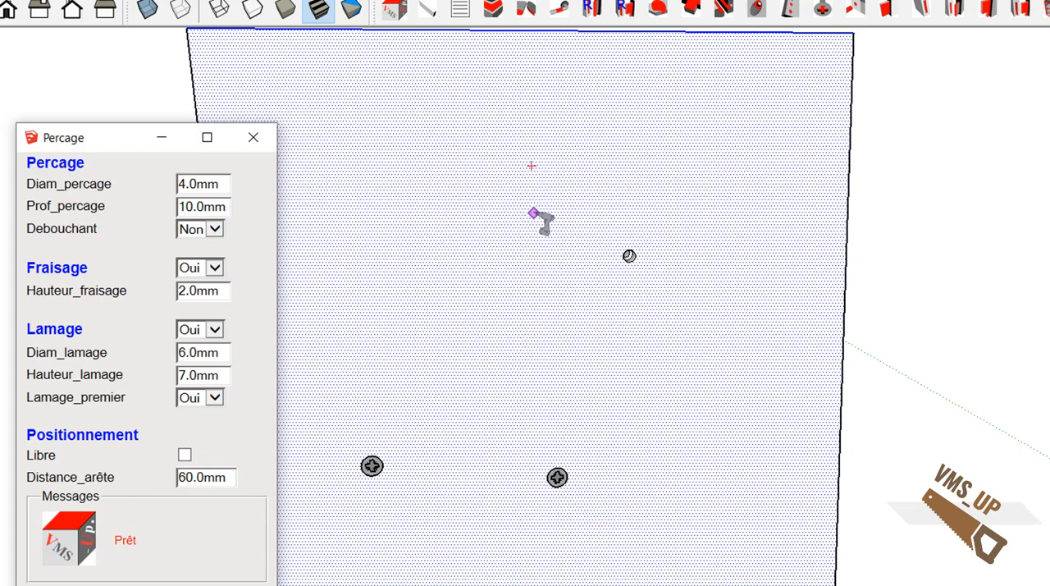
click(533, 214)
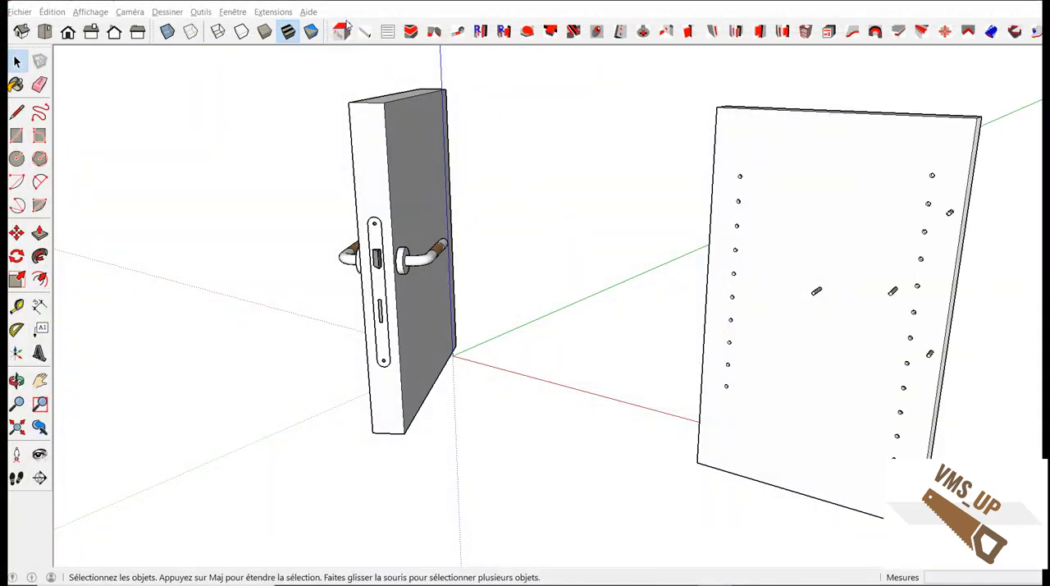
Remove the lock hardware from the door's edge with the VMS_Up Supprimer quincaillerie command.
click(274, 13)
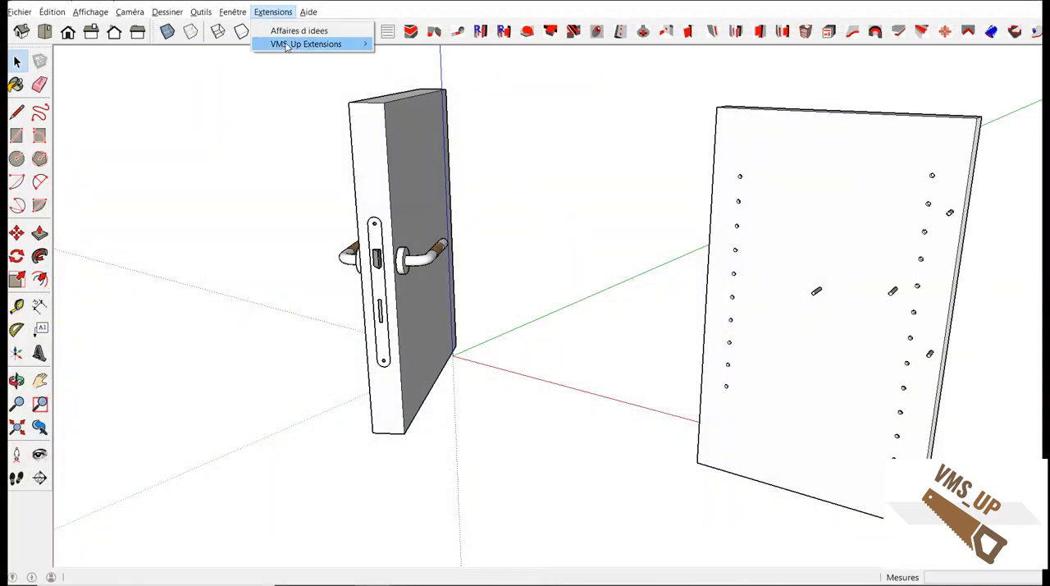
mouse_move(308, 44)
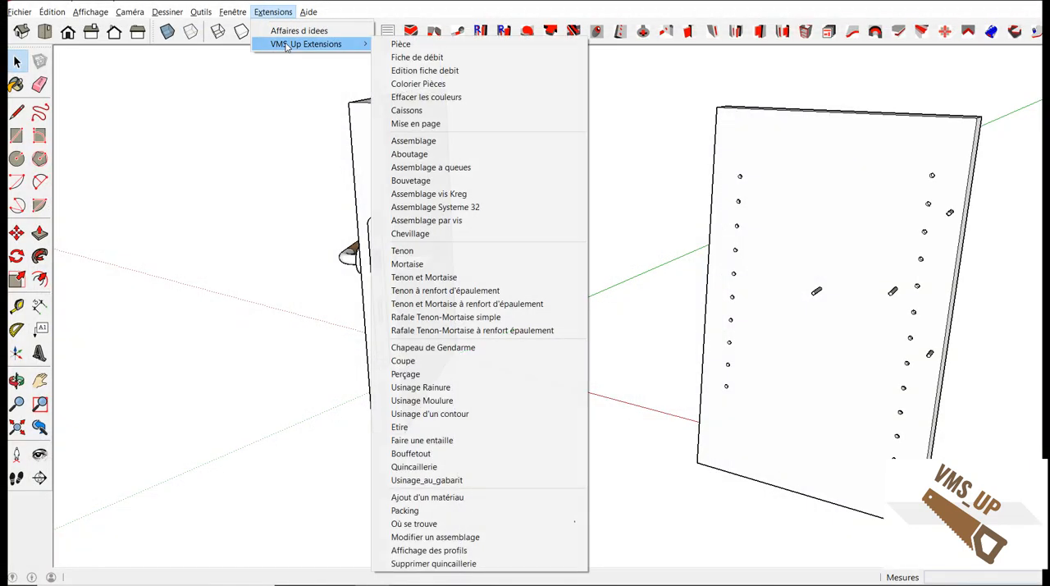
click(471, 562)
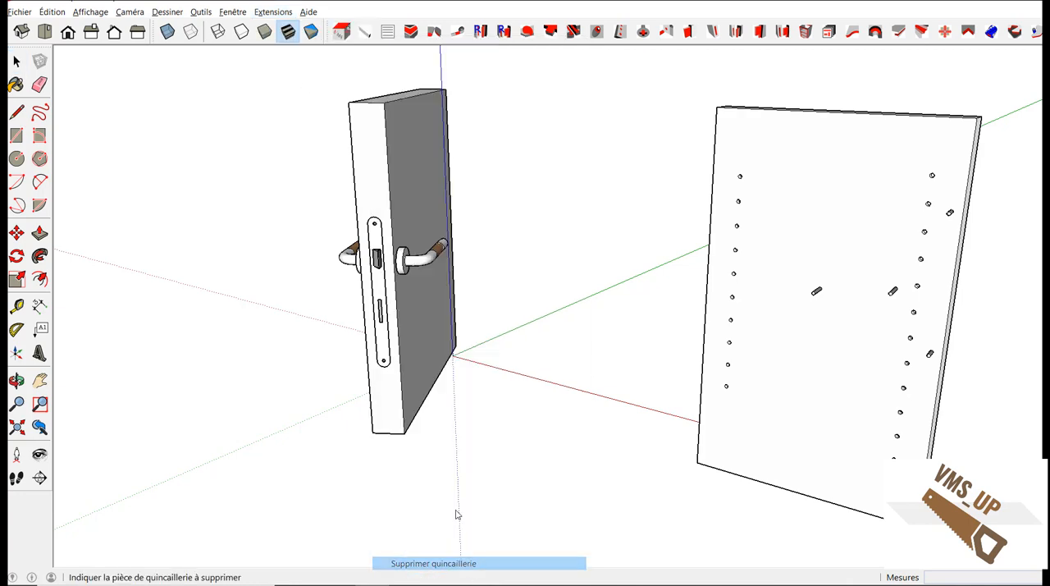
click(377, 260)
middle_drag(379, 277, 644, 287)
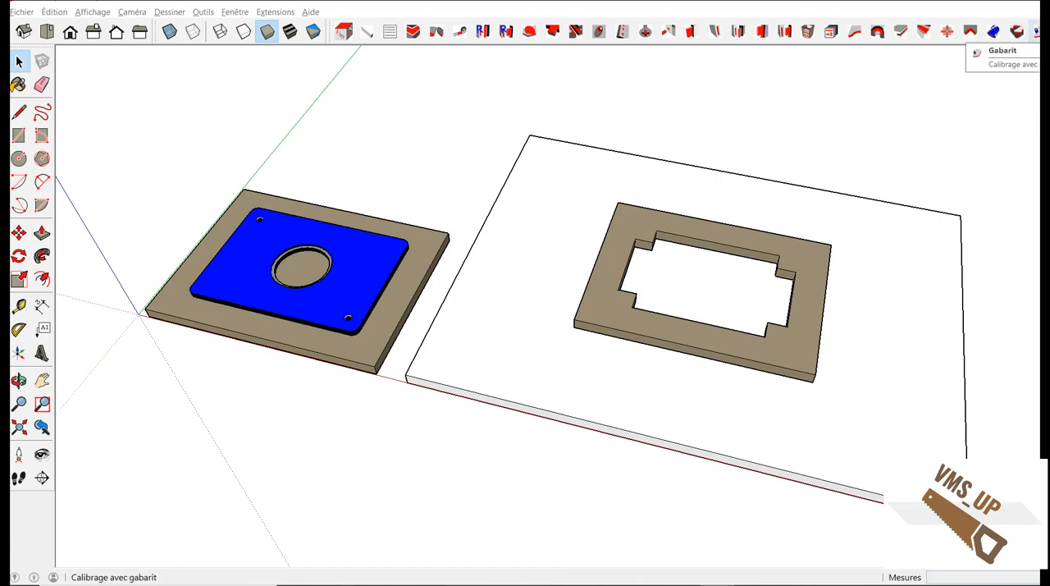
Configure template machining (Usinage au gabarit) with the 10 mm cutter and Diamètre_bague set to 20.
click(1036, 32)
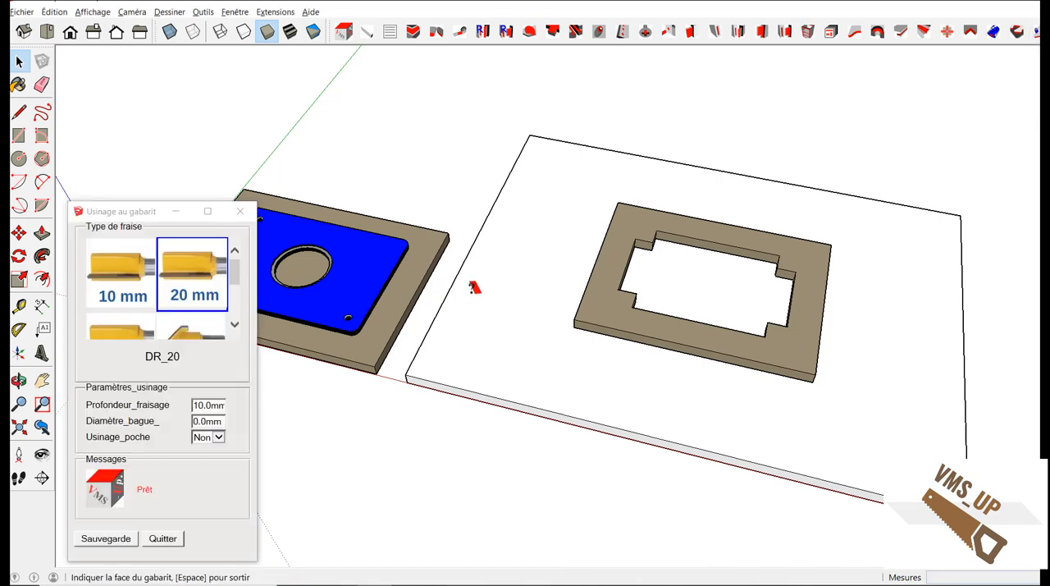
scroll(141, 278, down, 2)
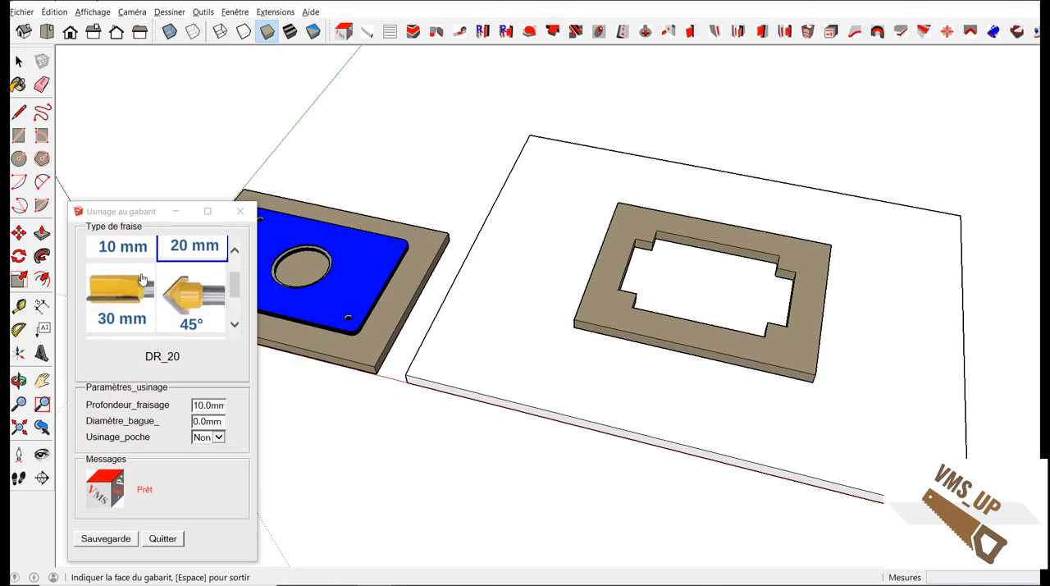
scroll(136, 275, up, 3)
click(134, 275)
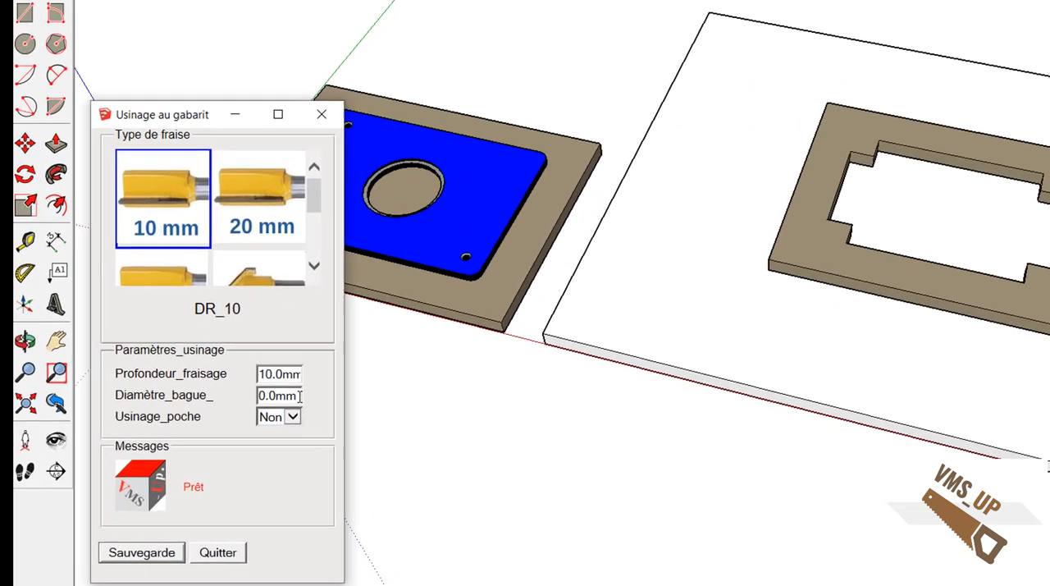
drag(300, 396, 245, 392)
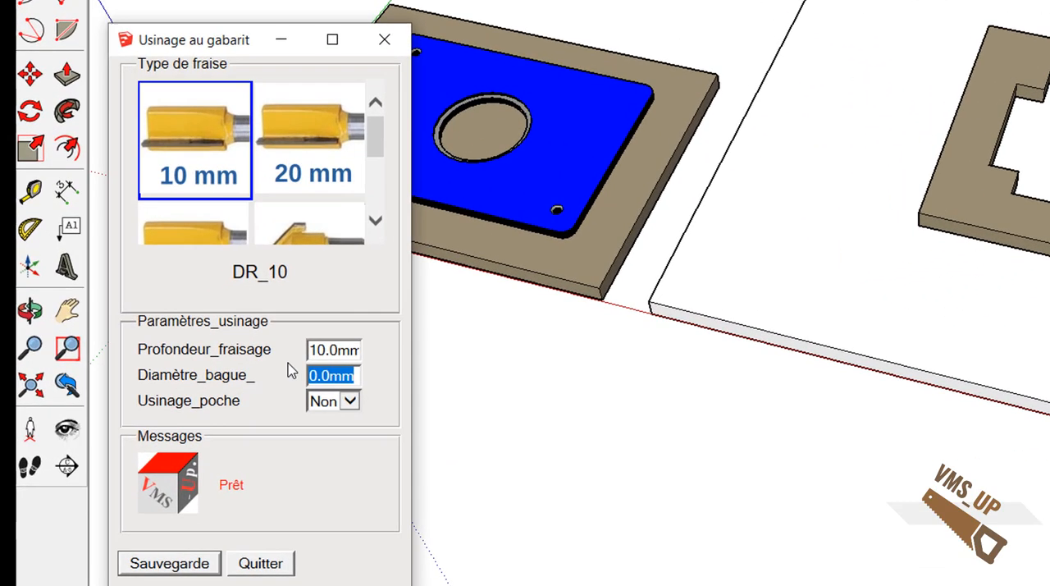
text(20)
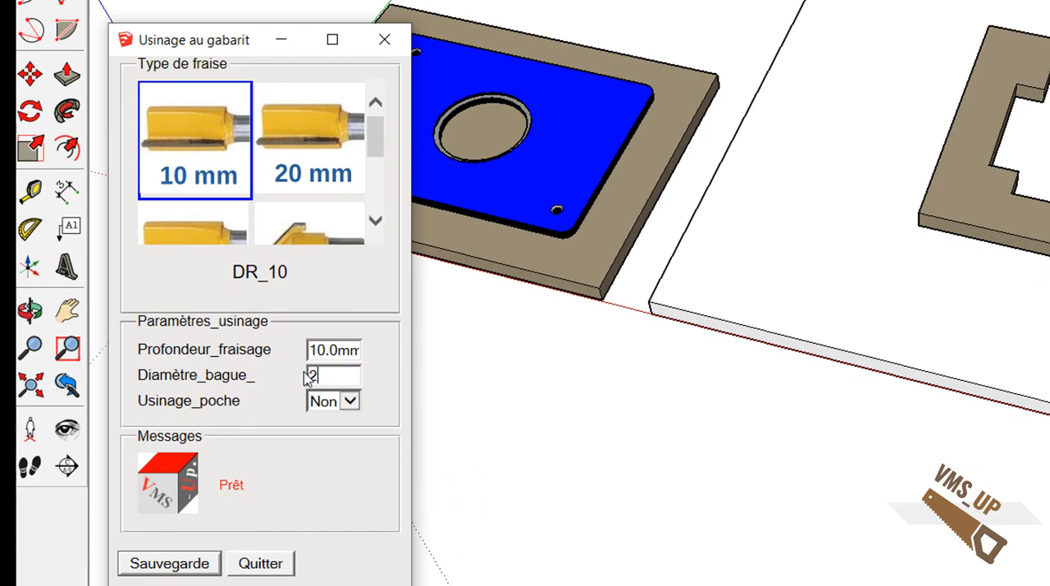
key(Tab)
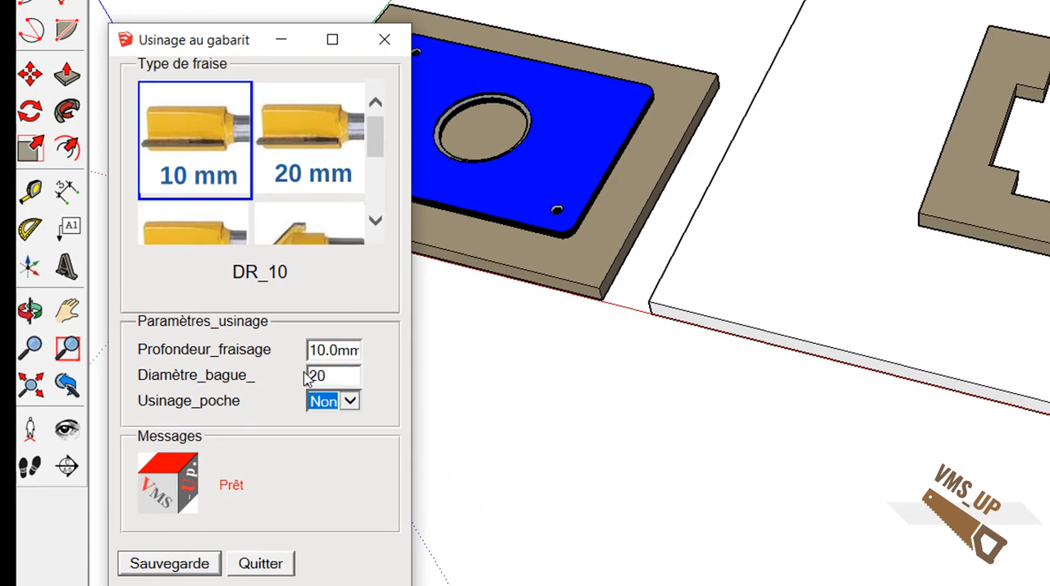
Select the full outer face contour of the blue template and run the machining along it in the board beneath.
middle_drag(512, 347, 890, 351)
click(899, 298)
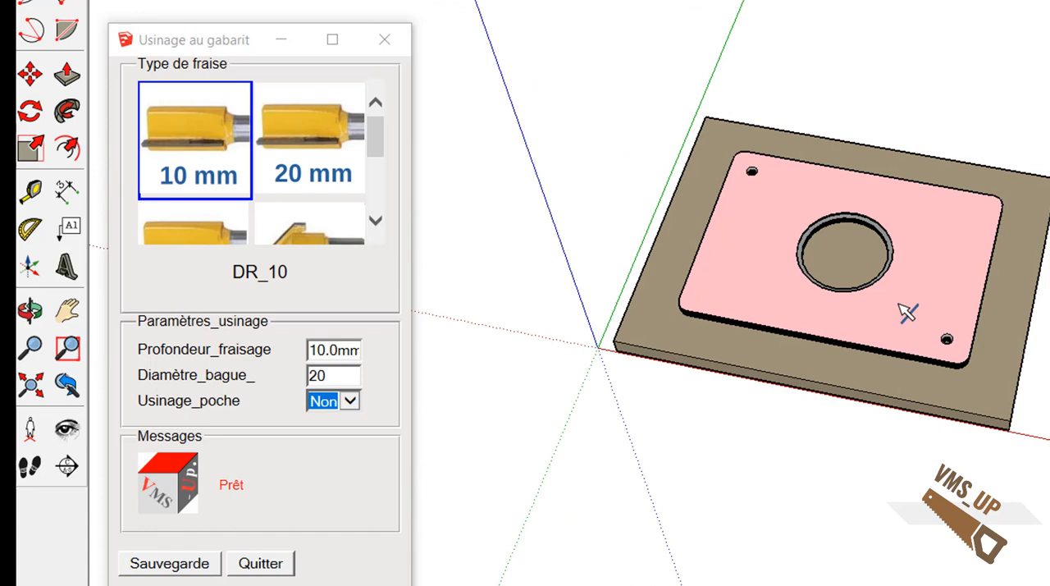
right_click(851, 343)
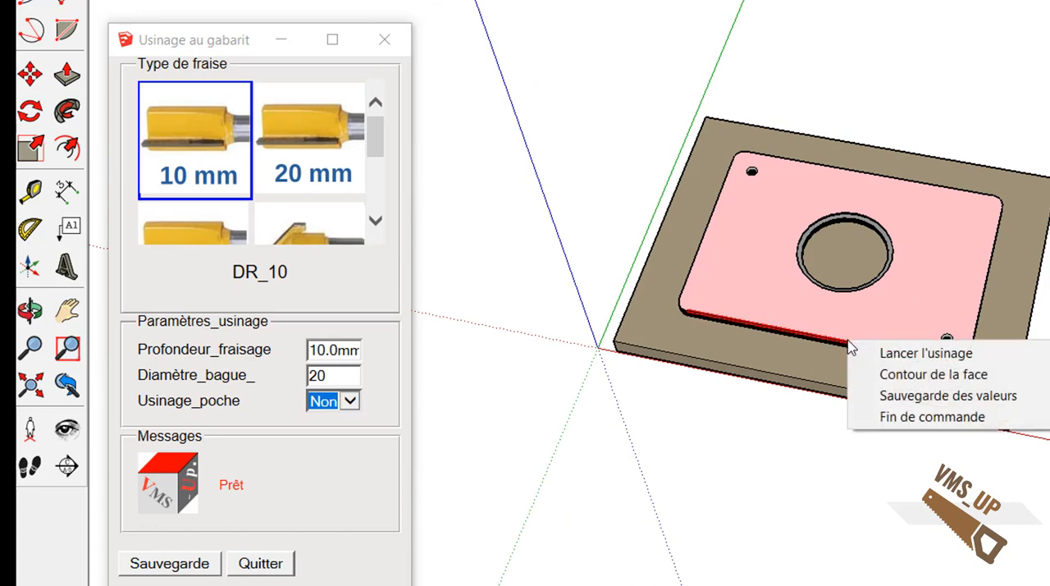
click(890, 375)
right_click(906, 328)
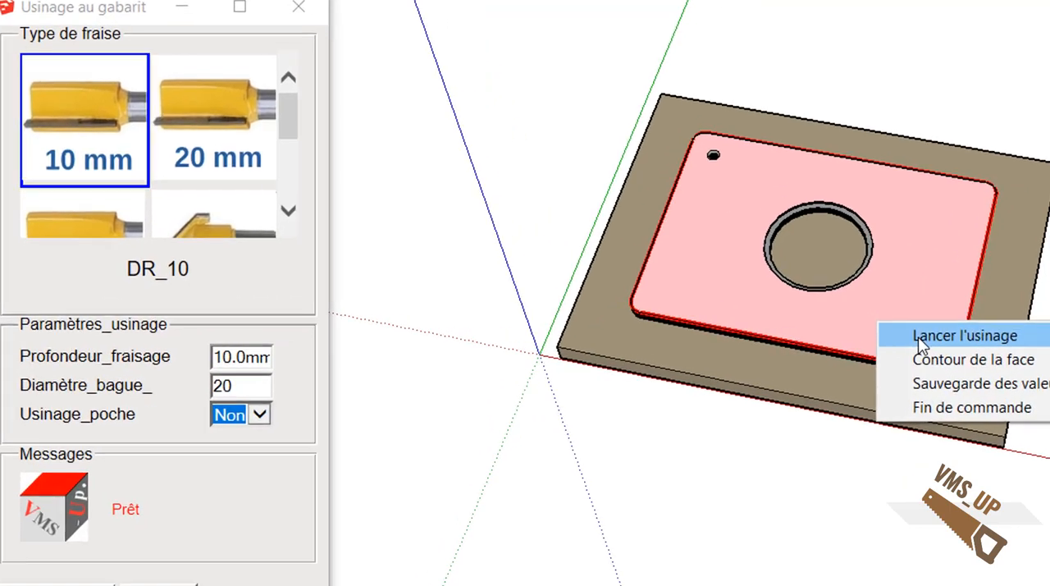
click(918, 337)
middle_drag(839, 447, 857, 477)
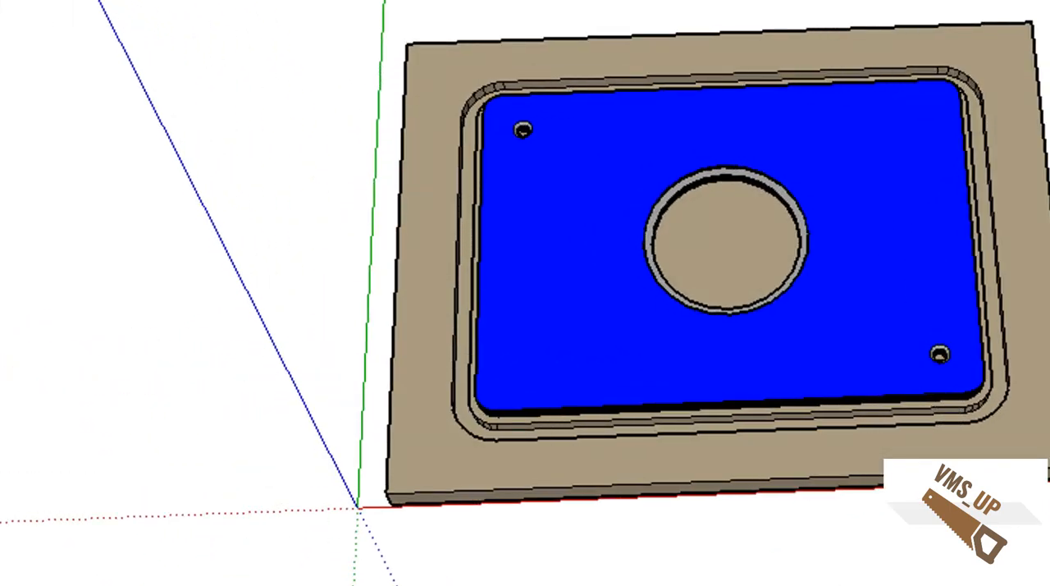
middle_drag(894, 566, 743, 583)
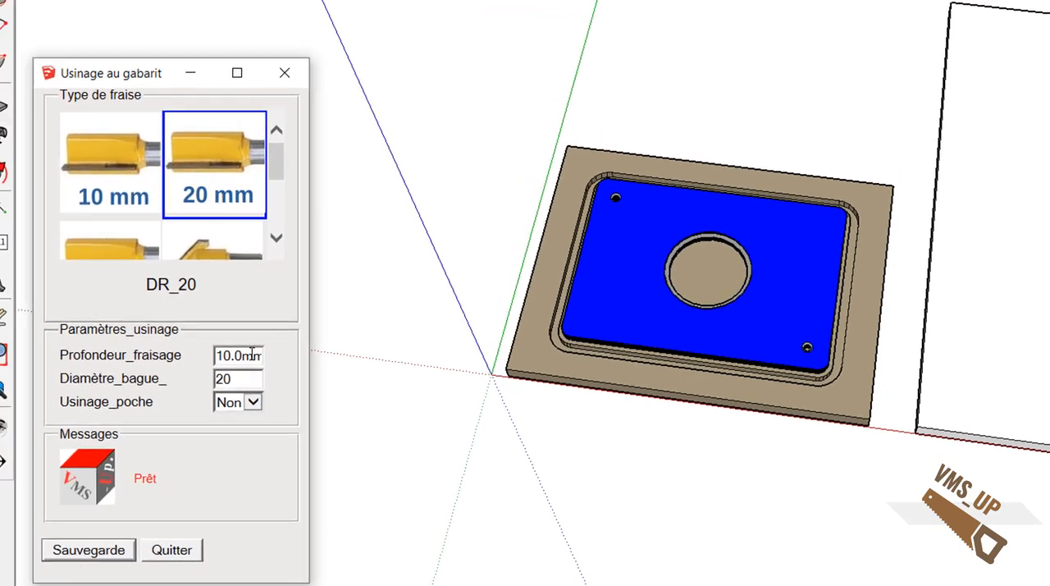
Configure the template machining with the 20 mm cutter, Profondeur_fraisage 20, Diamètre_bague 40 and Usinage_poche set to Oui.
double_click(238, 355)
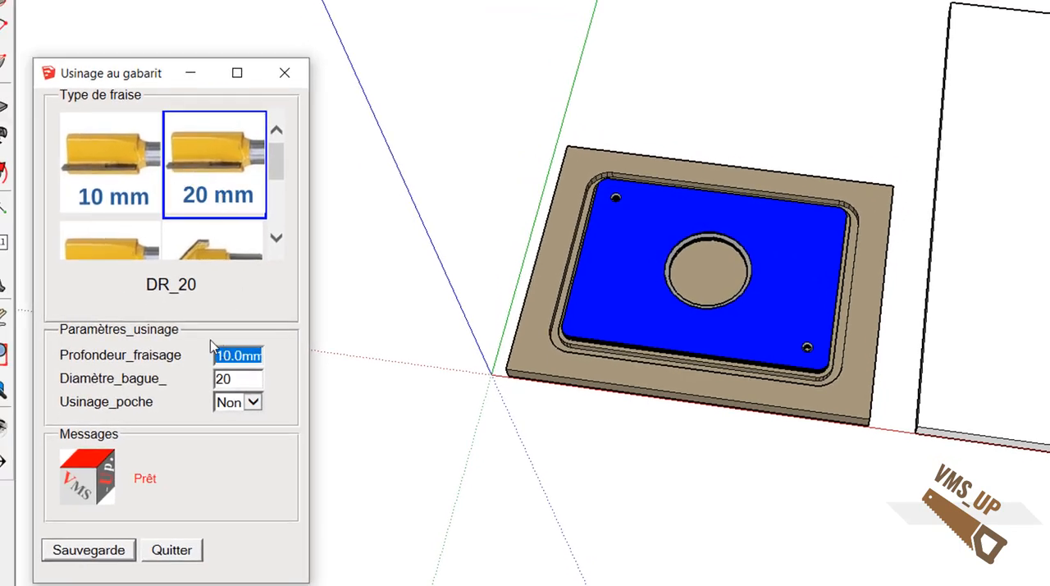
text(20)
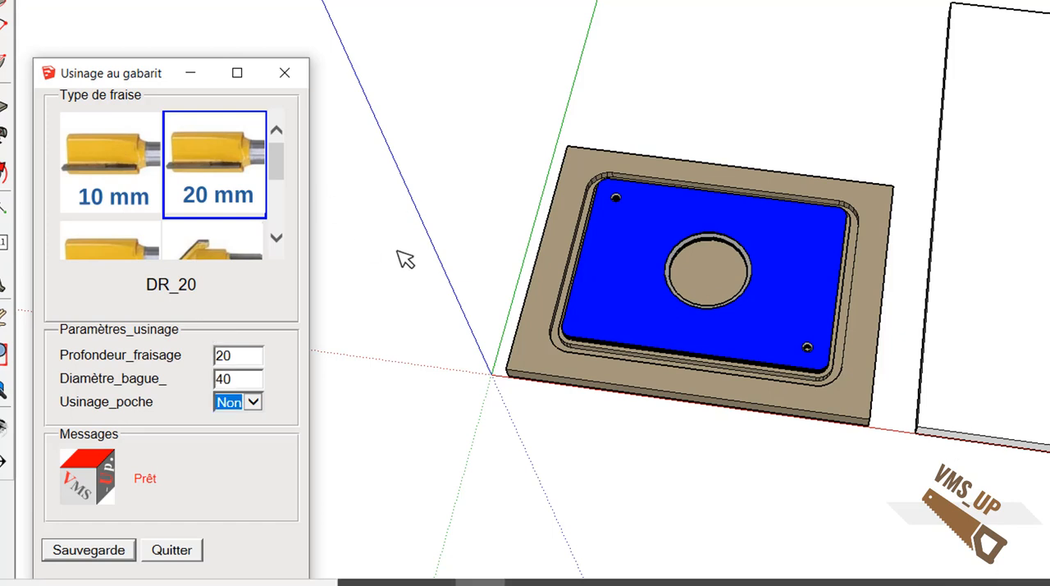
click(255, 402)
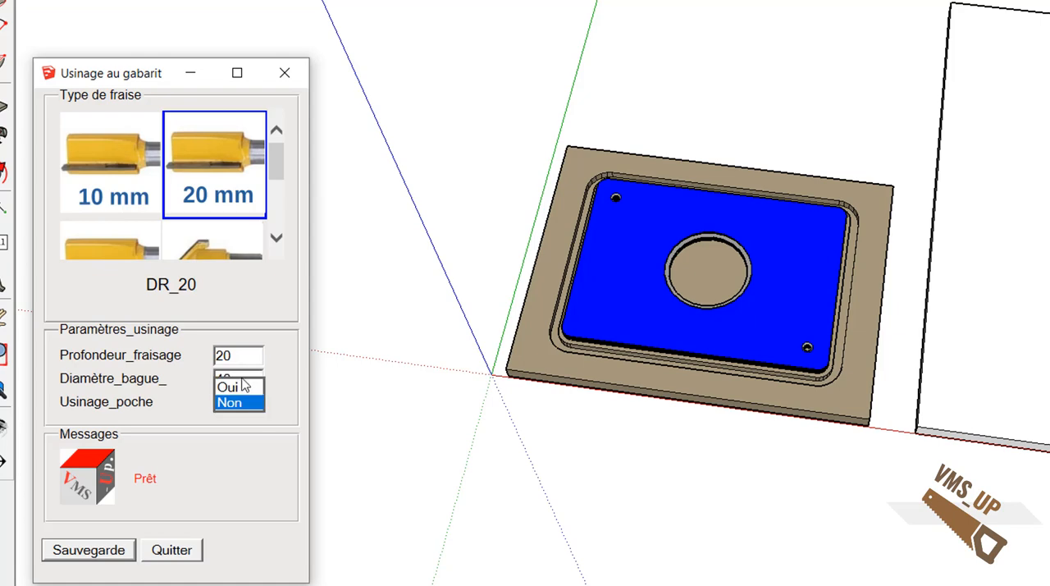
click(230, 387)
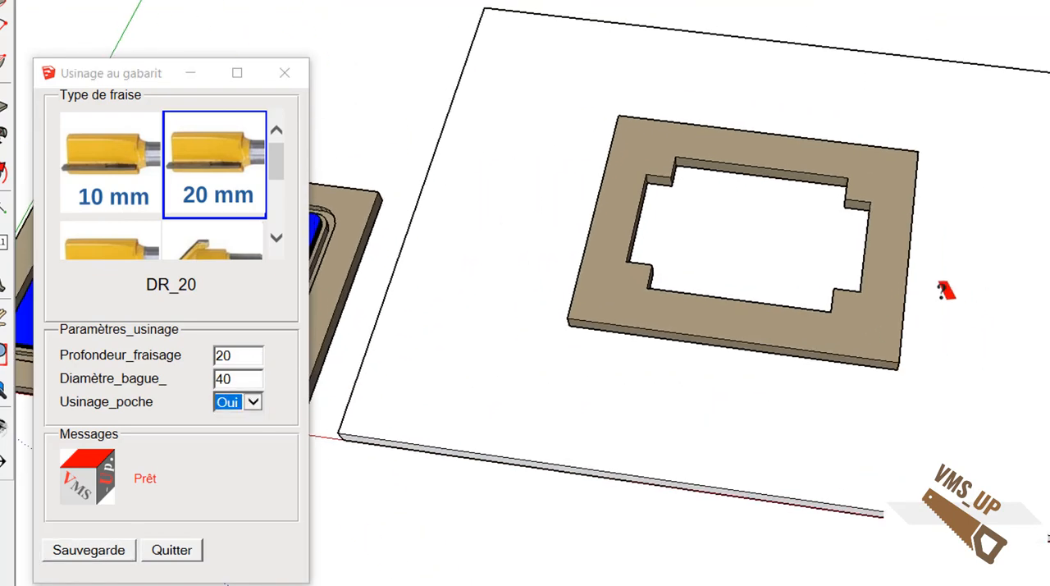
Select the full inner contour of the notched frame template and run the pocket machining in the white panel.
right_click(789, 308)
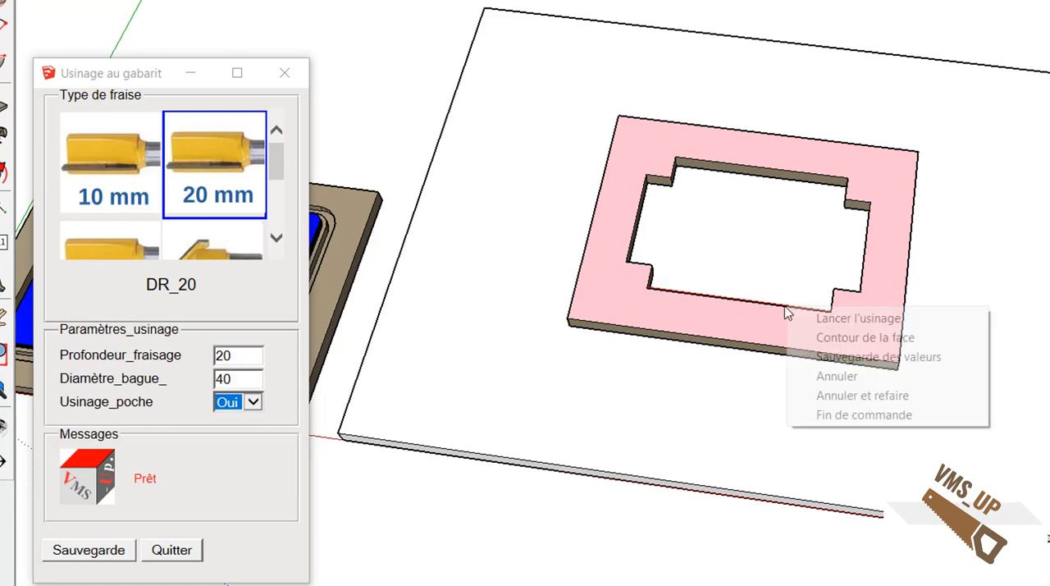
click(822, 337)
right_click(817, 329)
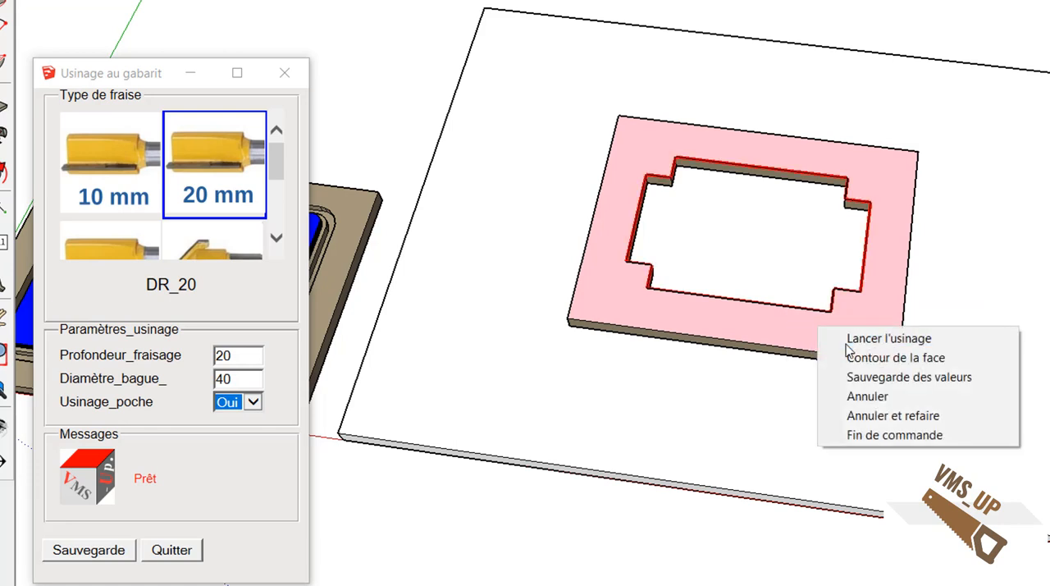
click(848, 340)
mouse_move(821, 361)
middle_down()
mouse_move(804, 270)
mouse_move(656, 175)
mouse_move(668, 4)
mouse_move(651, 12)
mouse_move(665, 4)
mouse_move(687, 65)
mouse_move(697, 396)
mouse_move(729, 42)
mouse_move(707, 337)
mouse_move(837, 300)
mouse_move(912, 367)
mouse_move(810, 281)
mouse_move(867, 307)
mouse_move(832, 328)
mouse_move(927, 370)
mouse_move(872, 368)
middle_up()
scroll(706, 336, down, 3)
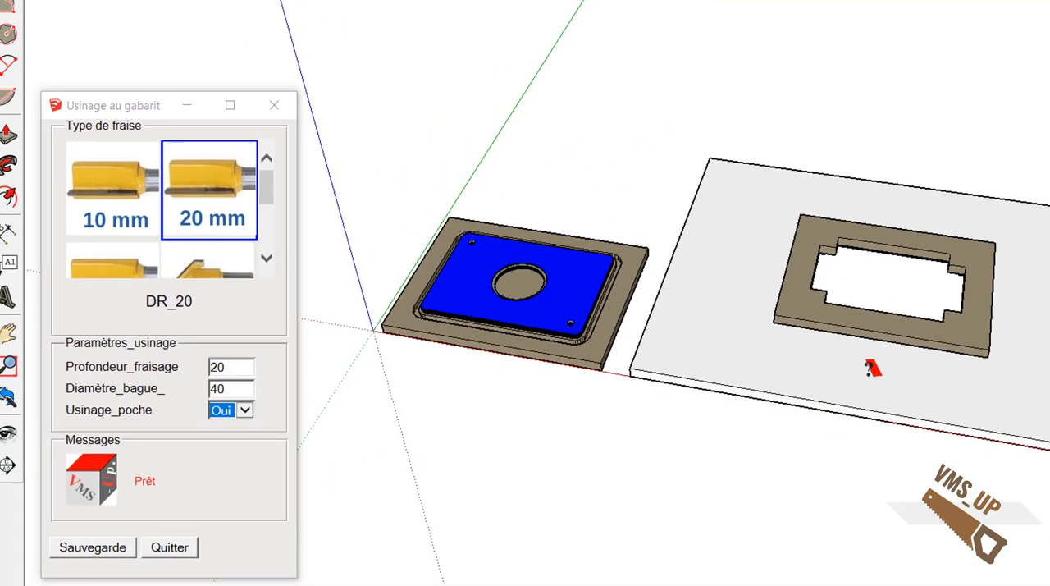